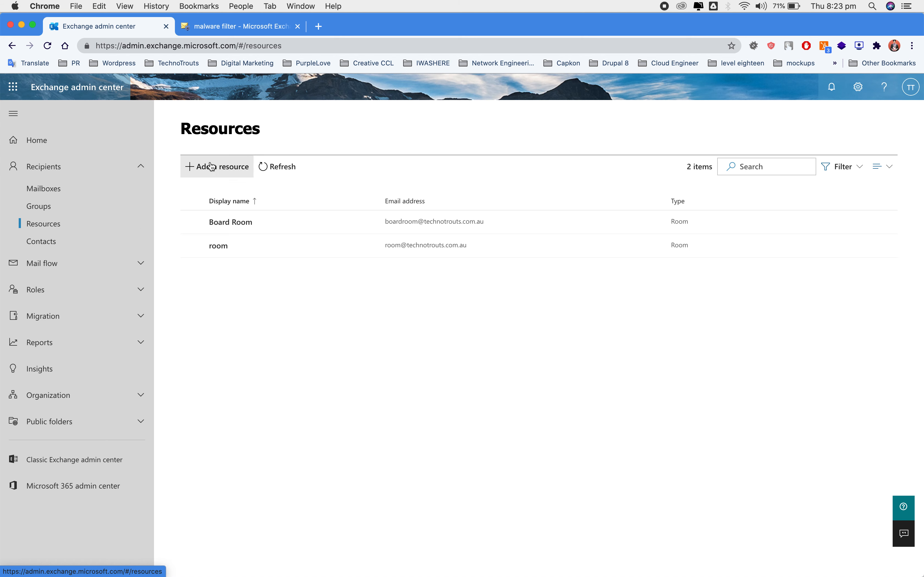
click(212, 173)
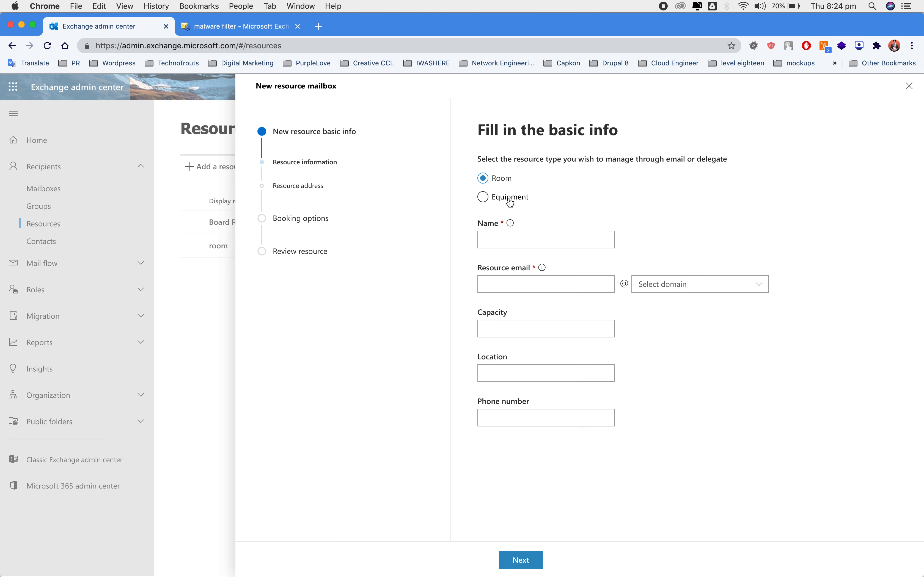
click(496, 234)
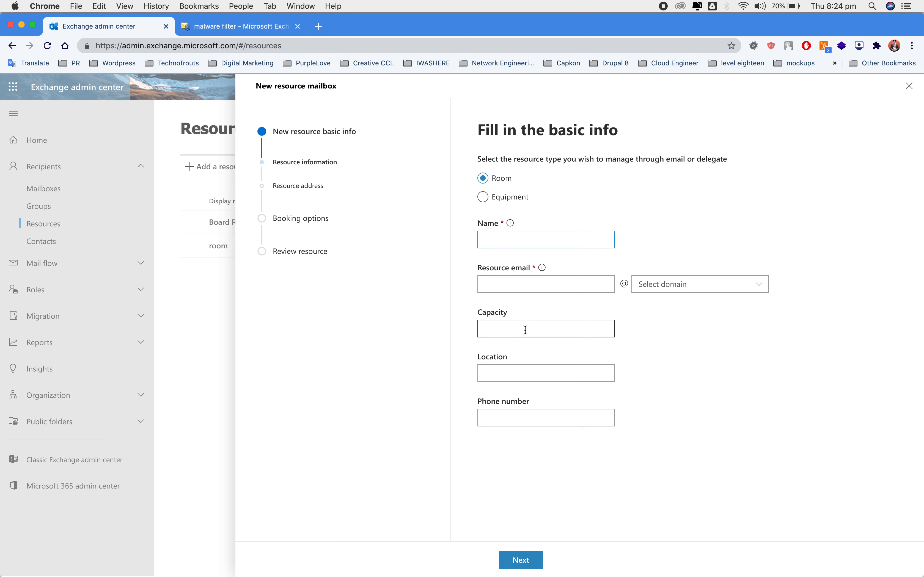
key(super+a)
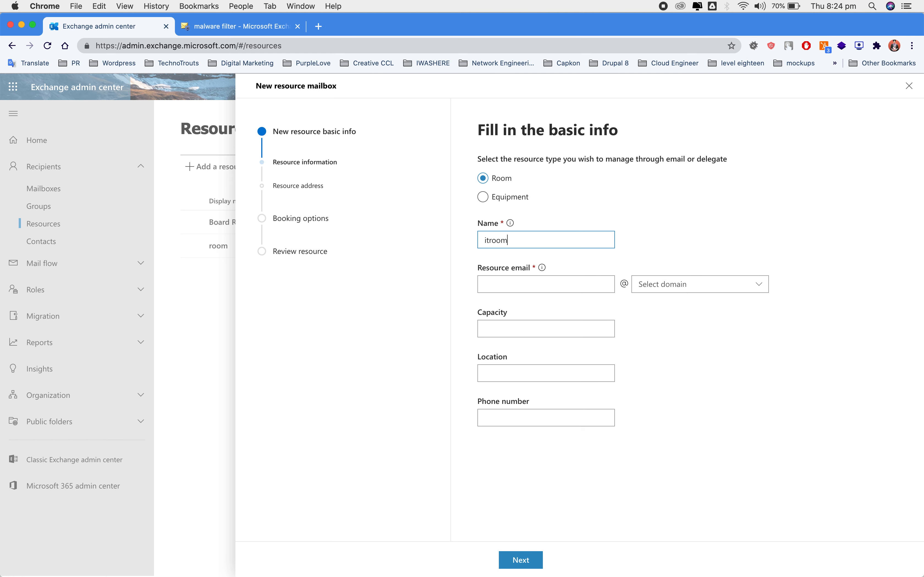
key(Tab)
click(695, 290)
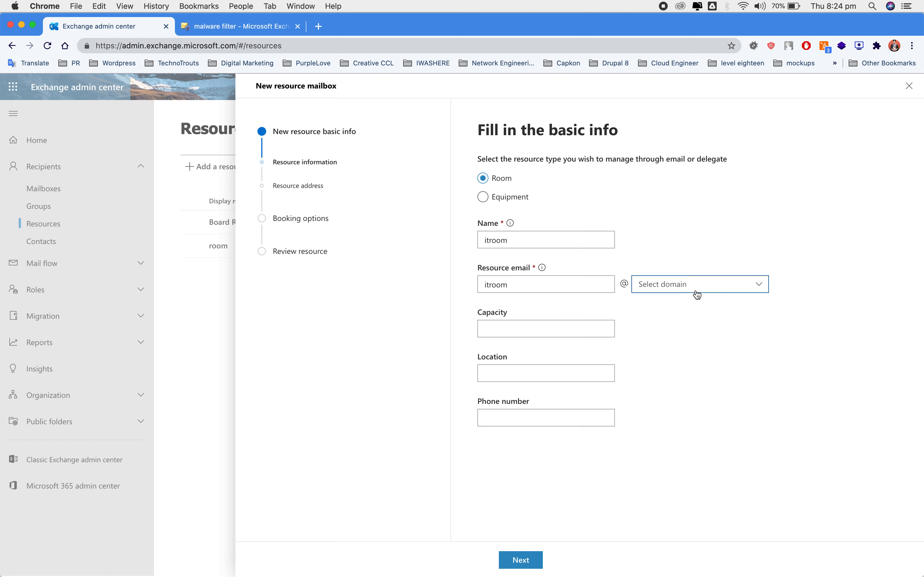
click(681, 302)
Step: Give the room capacity 15 and location secondfloor, then continue
click(564, 329)
text(15)
key(Tab)
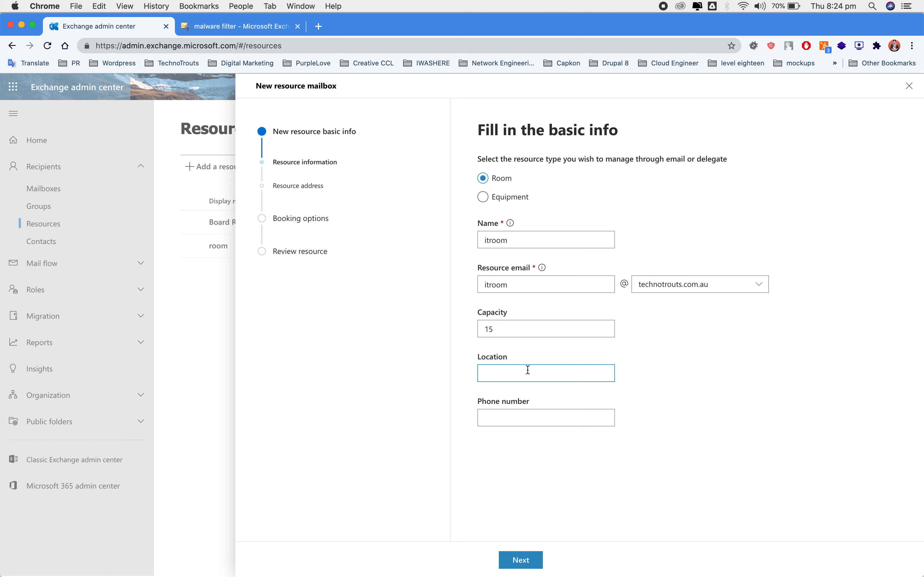
text(secondfloor)
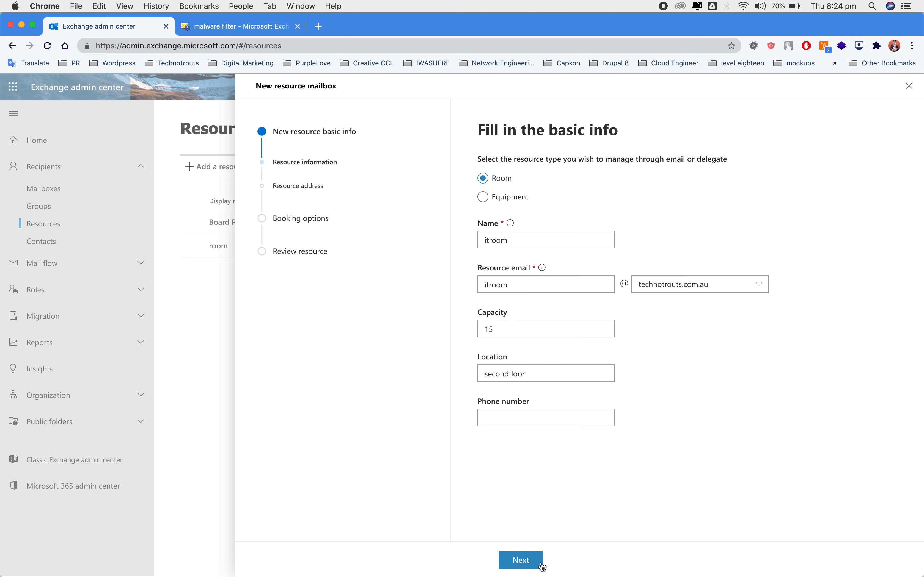
click(521, 560)
Step: Enter department IT, advance to booking options, and toggle repeating meetings
click(540, 172)
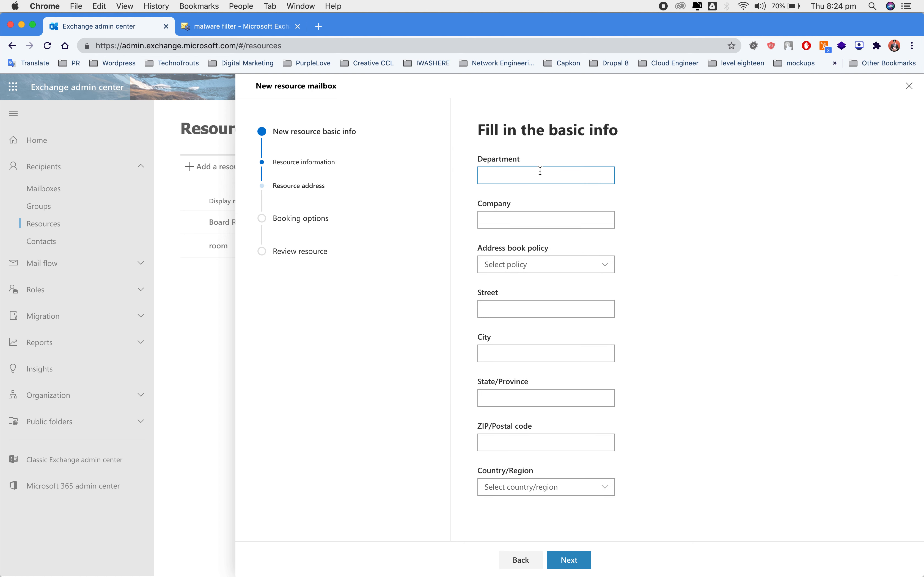
text(IT)
click(580, 570)
click(504, 173)
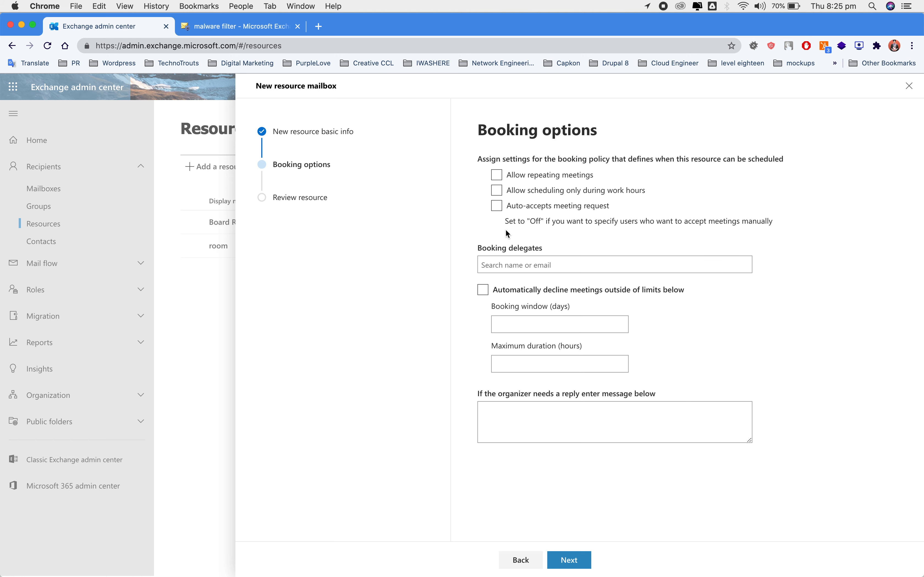
Step: Search for a person and add them as the room's booking delegate
click(506, 260)
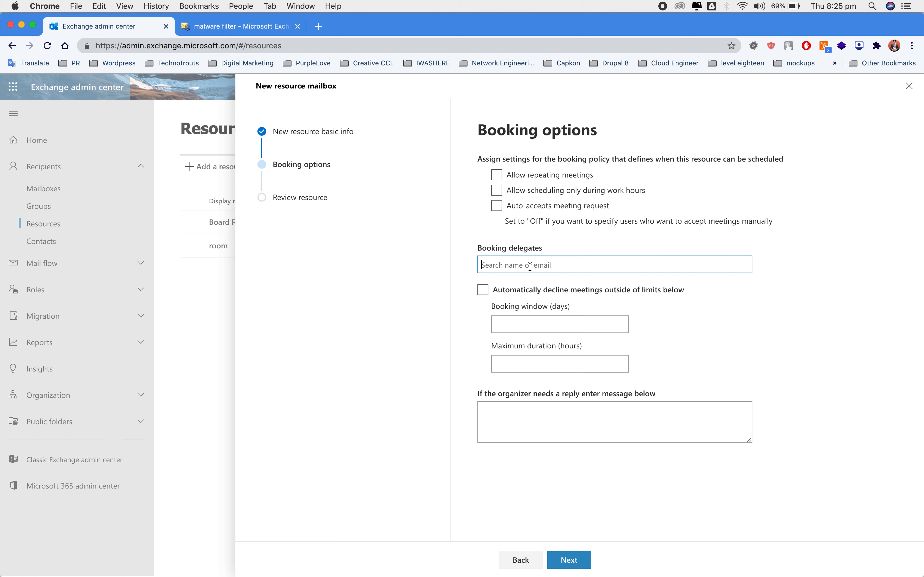
text(de)
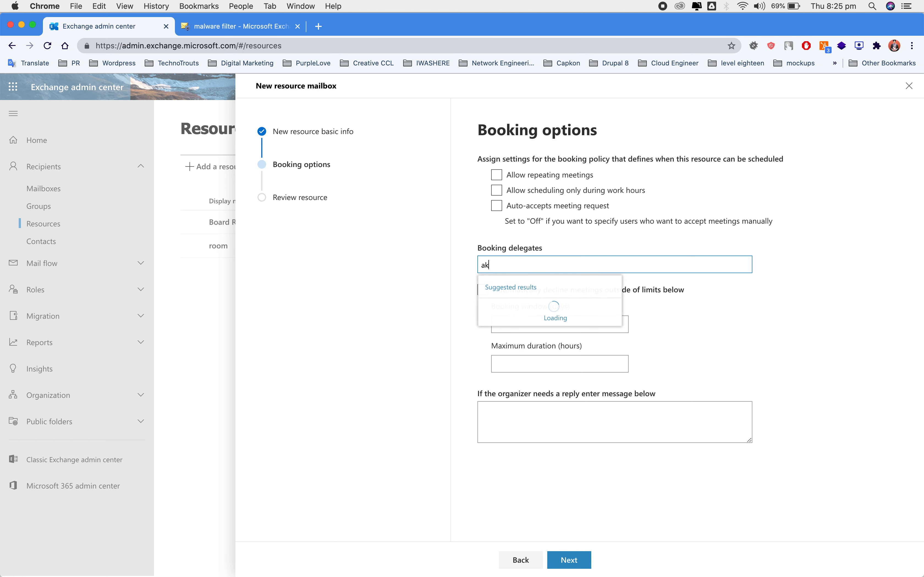
key(BackSpace)
key(BackSpace)
text(kr)
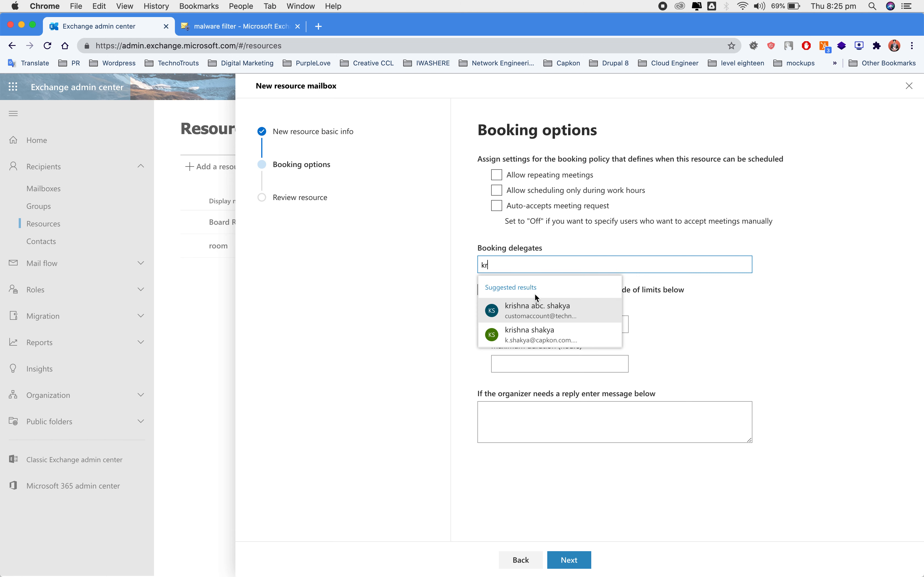
click(534, 319)
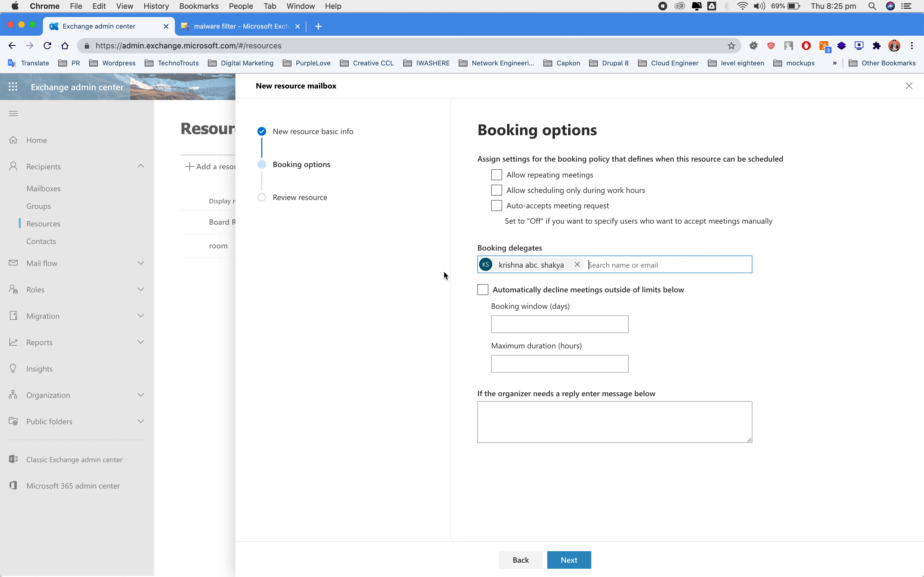
Step: Auto-decline meetings outside the 180-day / 24-hour limits and continue to the review
click(483, 291)
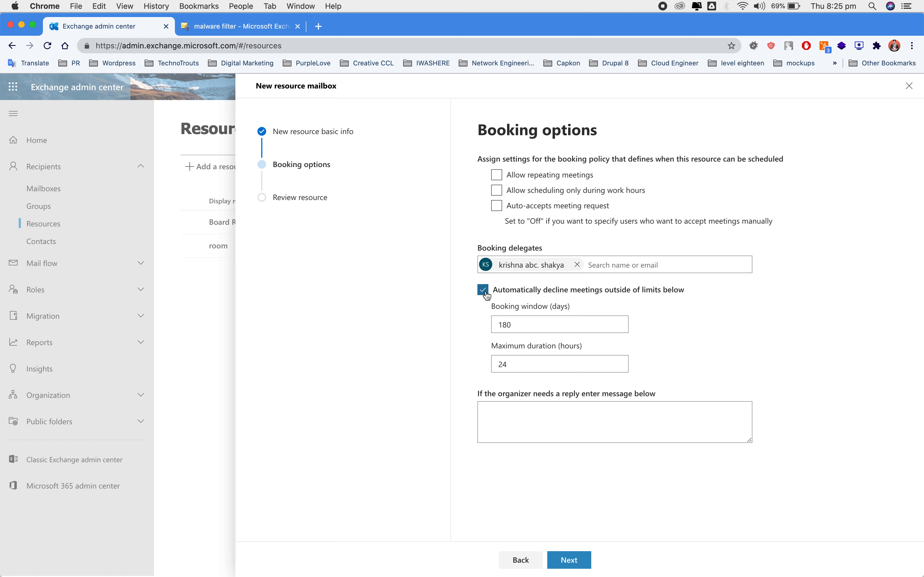
key(Tab)
key(Tab)
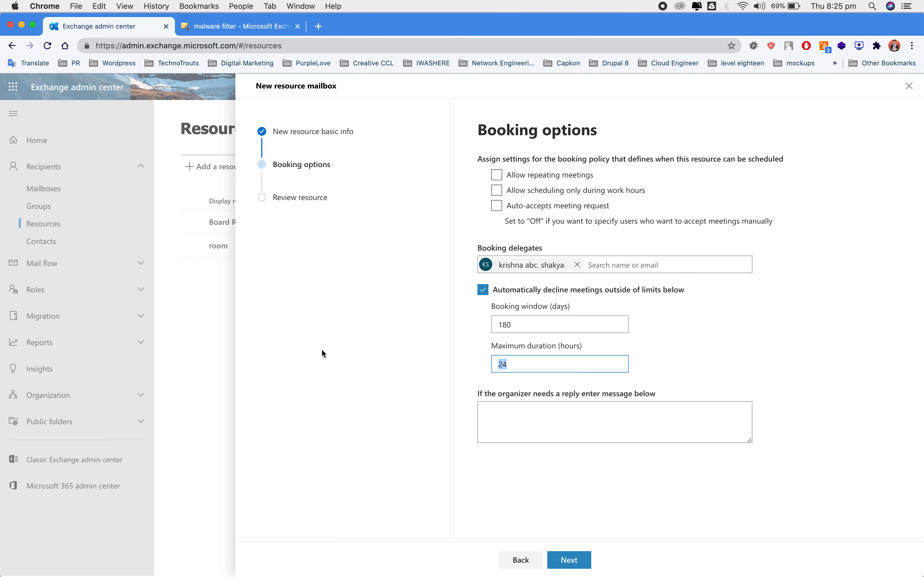
click(550, 434)
click(402, 367)
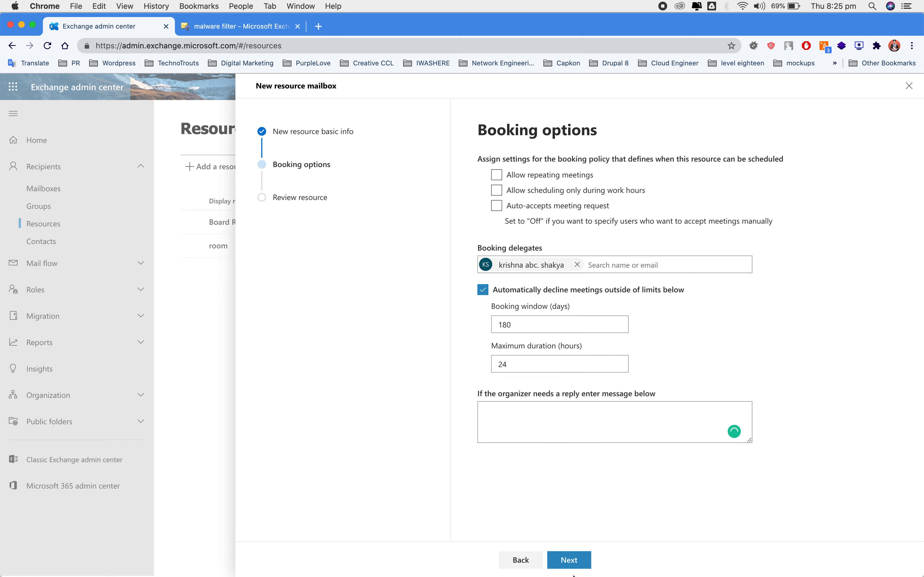
click(567, 558)
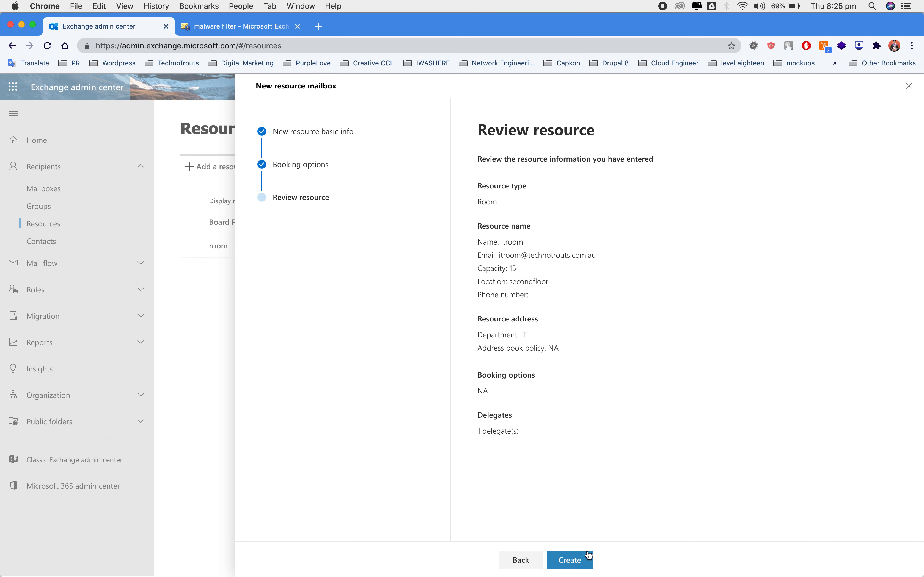
Step: Create the itroom room mailbox, finish the wizard, and begin another resource
click(574, 554)
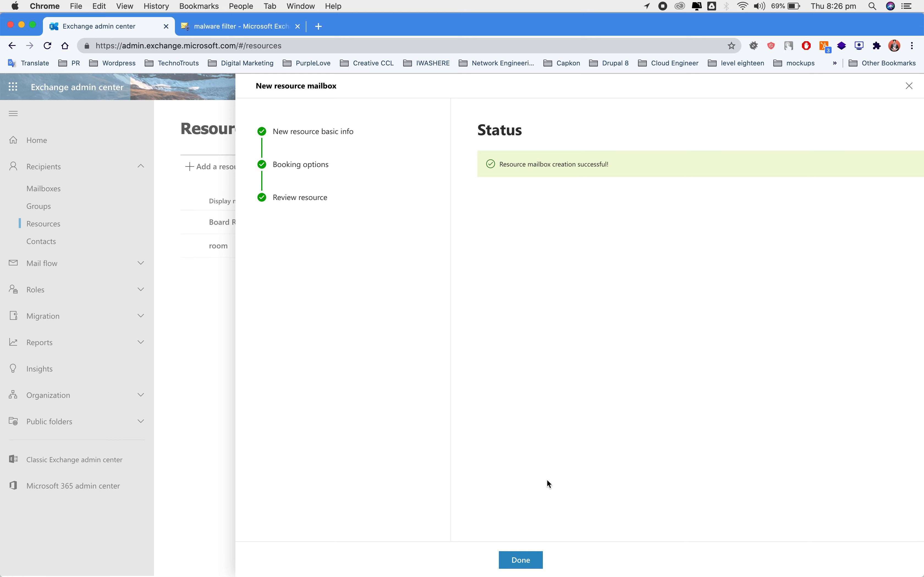
click(519, 560)
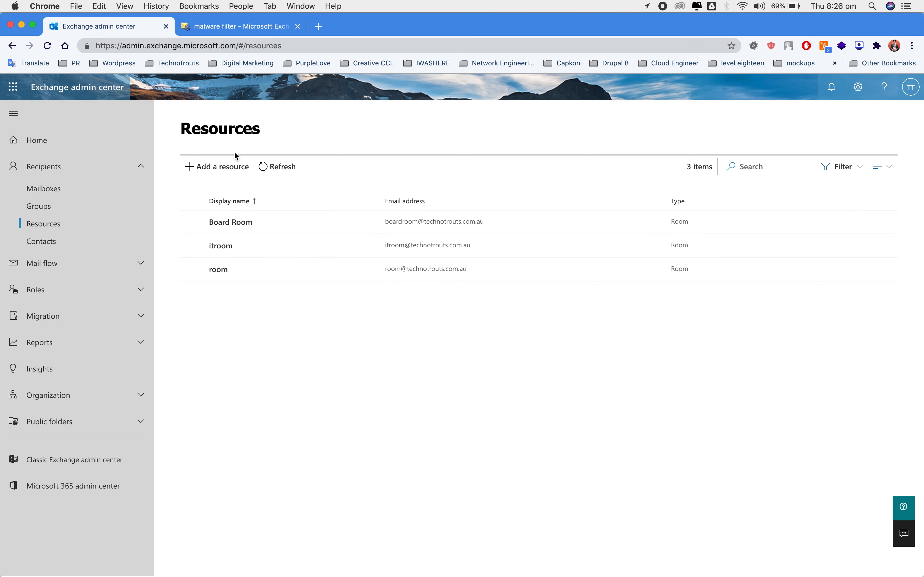
click(214, 168)
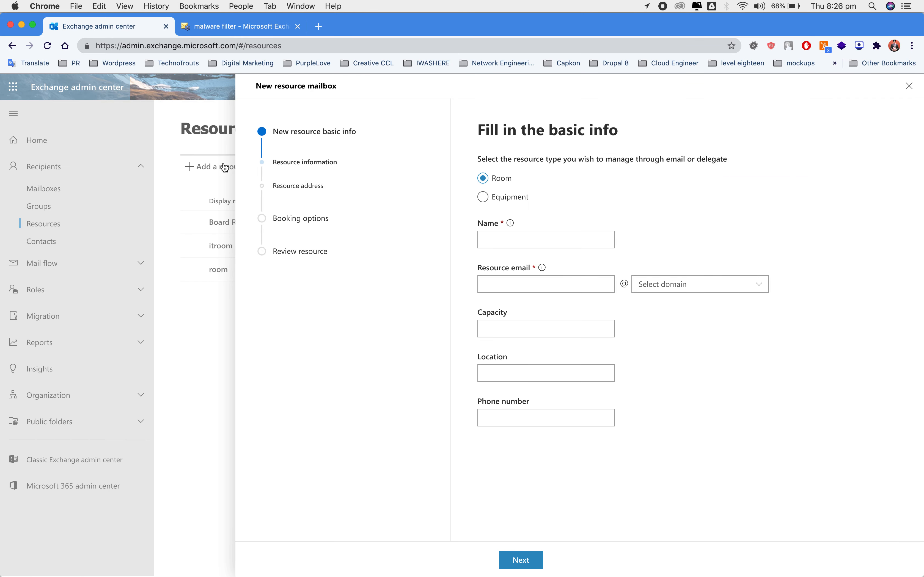
Step: Switch the new resource to Equipment, inspect its Resource email field, and close unsaved
click(482, 199)
click(517, 280)
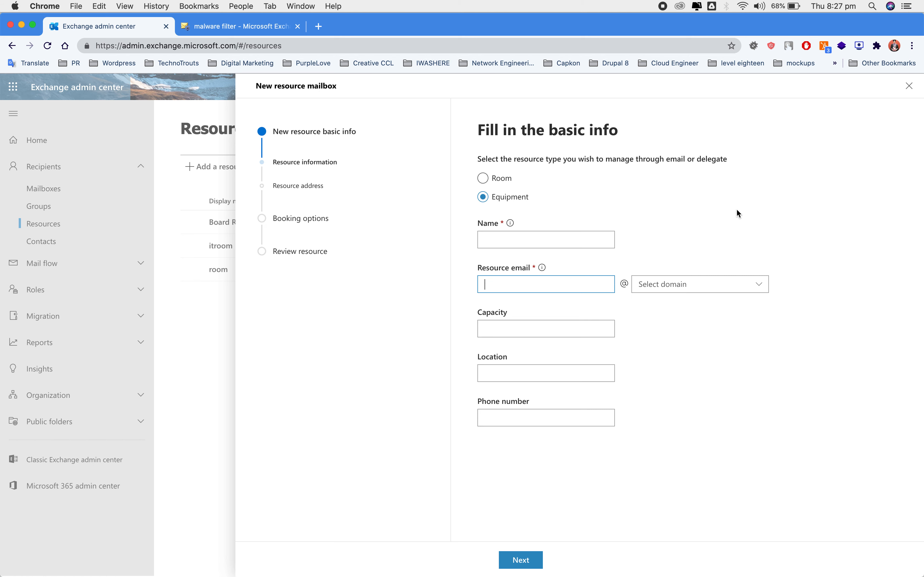
click(910, 86)
Step: Go to Contacts and begin a new contact of type Mail contact
click(43, 242)
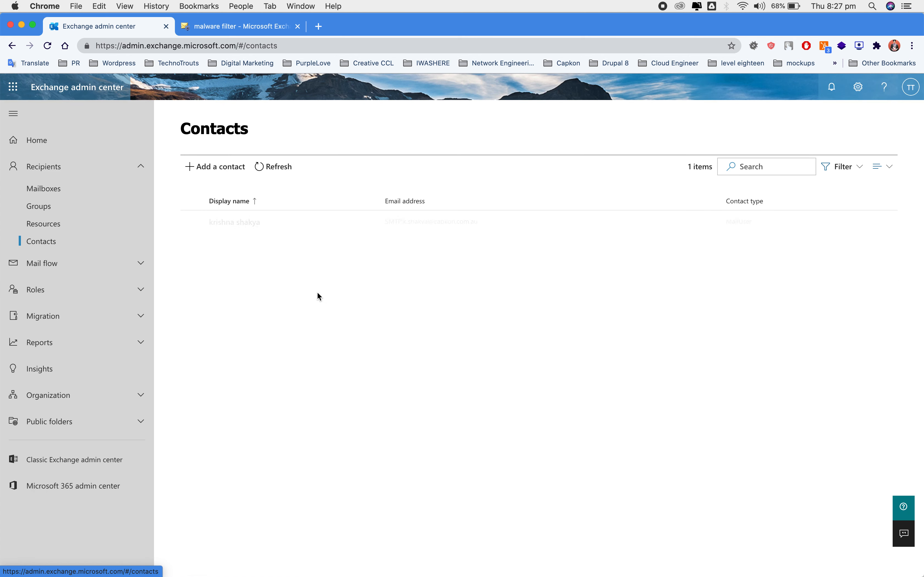
click(234, 170)
click(626, 182)
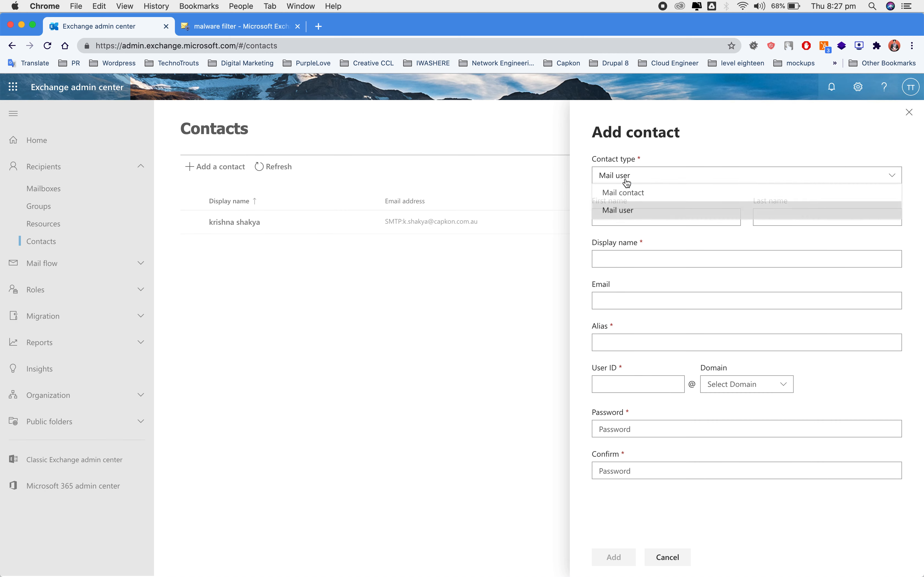
click(632, 194)
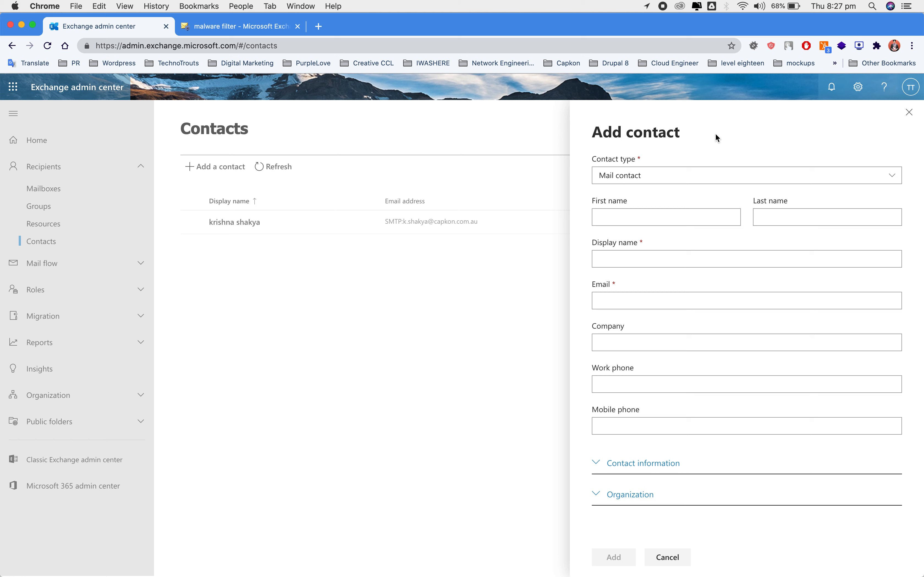
click(660, 180)
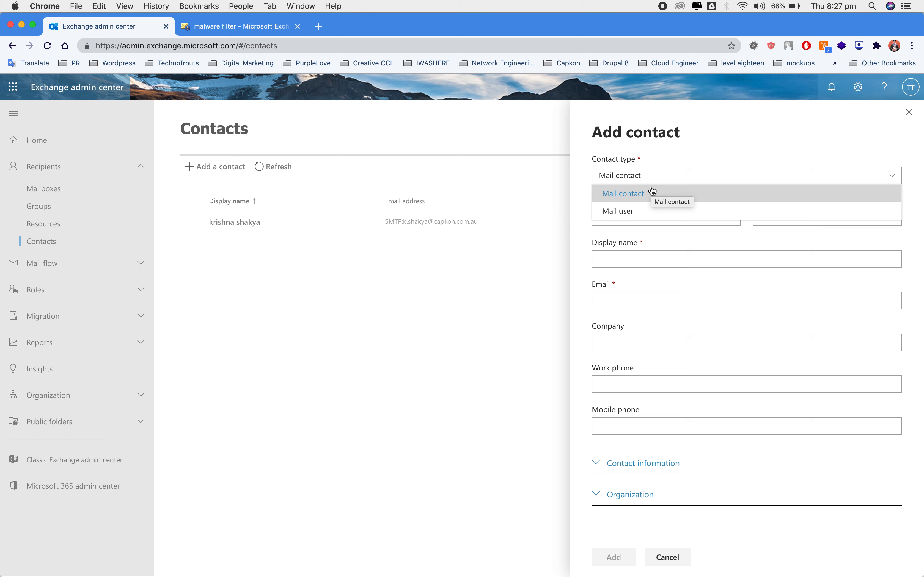
Step: Switch the contact type to Mail user, then go to the classic malware filter page
click(638, 211)
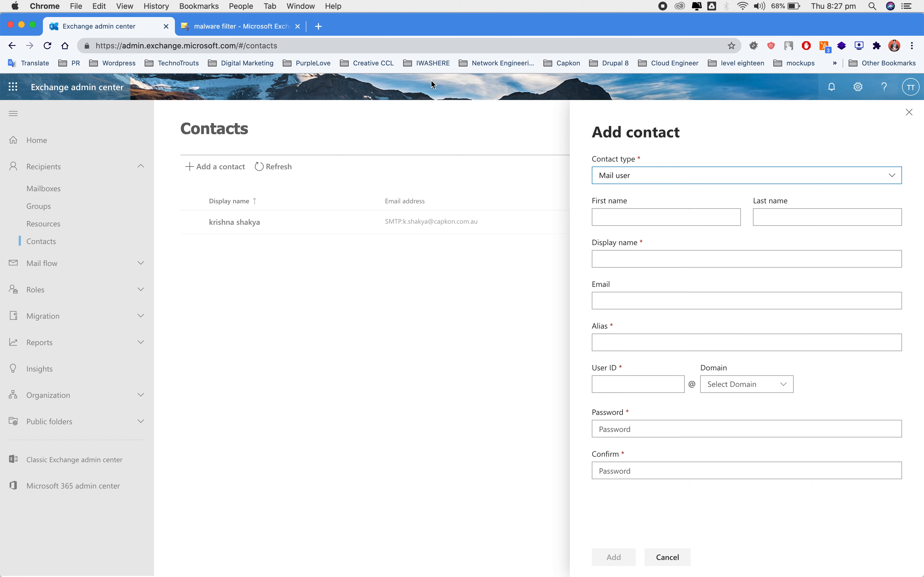
click(221, 26)
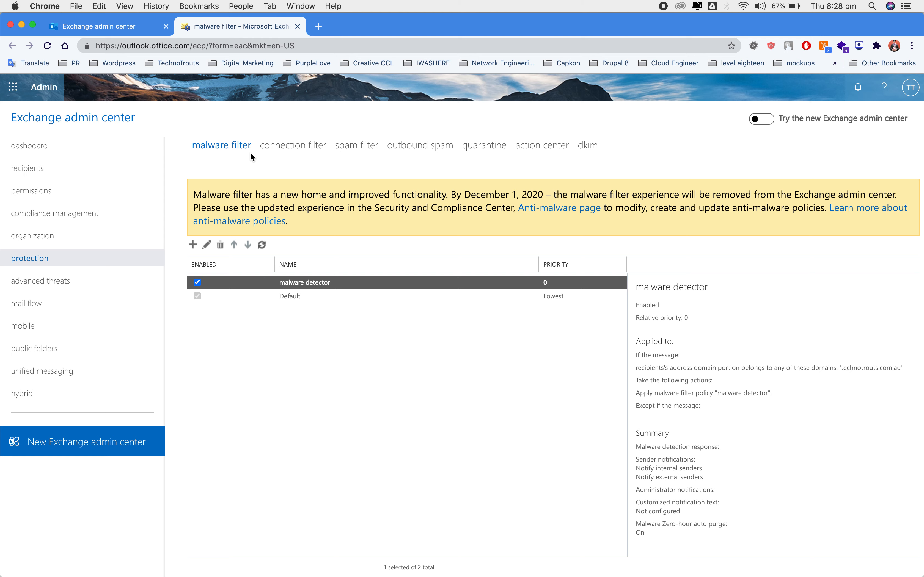
Step: Start a new anti-malware policy named 'New filter' with custom recipient notification text
click(197, 248)
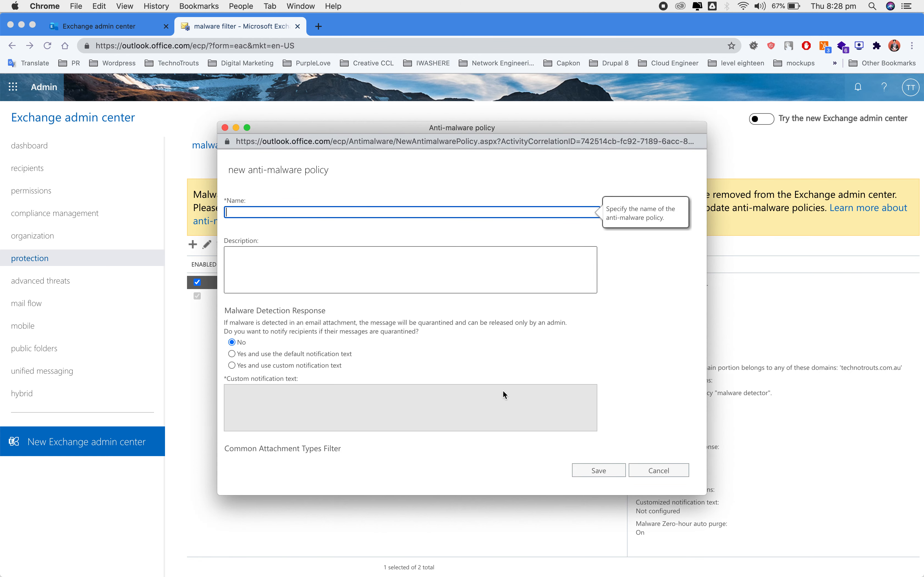
text(New filter)
click(502, 390)
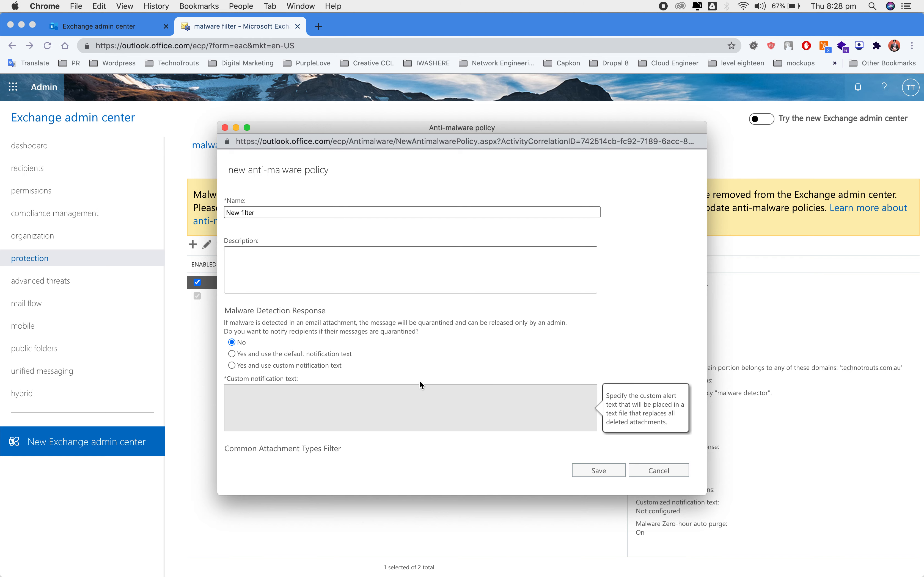
click(435, 365)
Step: Scroll through the blocked file types, selecting .jar through .vbs, down to Notifications
scroll(437, 359, down, 3)
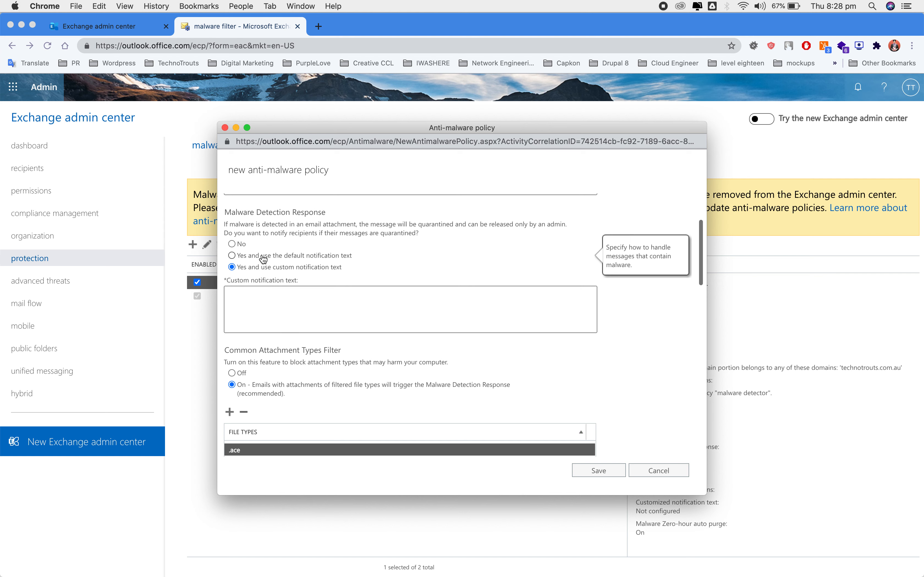
scroll(325, 281, down, 2)
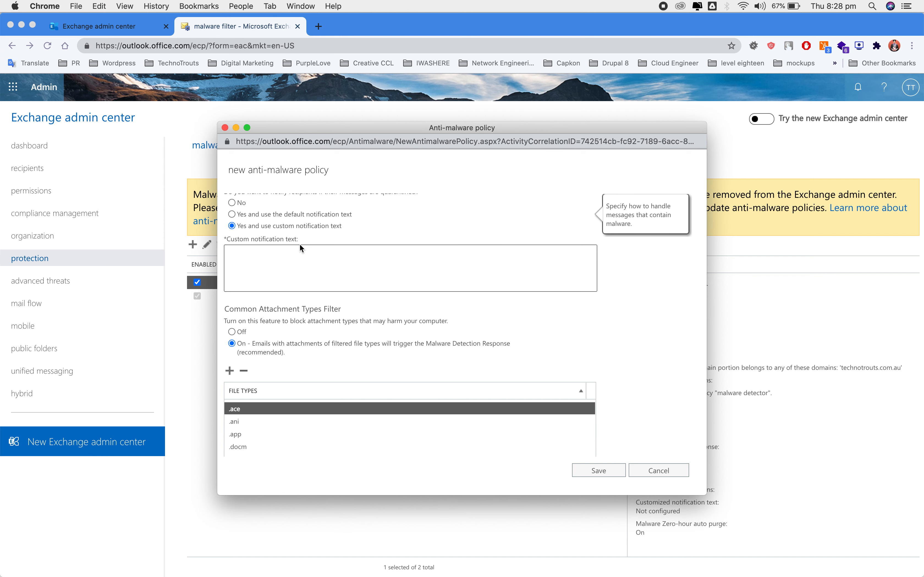
scroll(300, 244, up, 2)
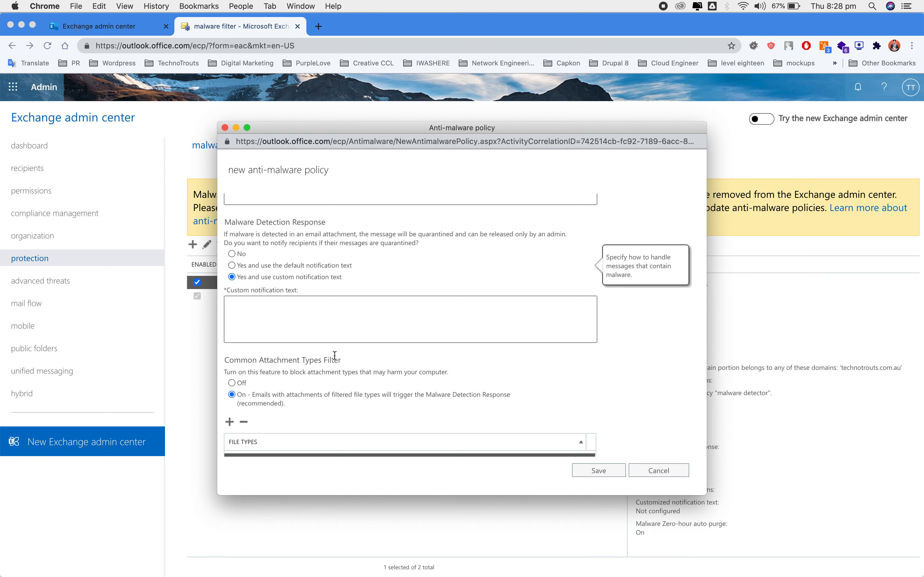
scroll(334, 355, down, 5)
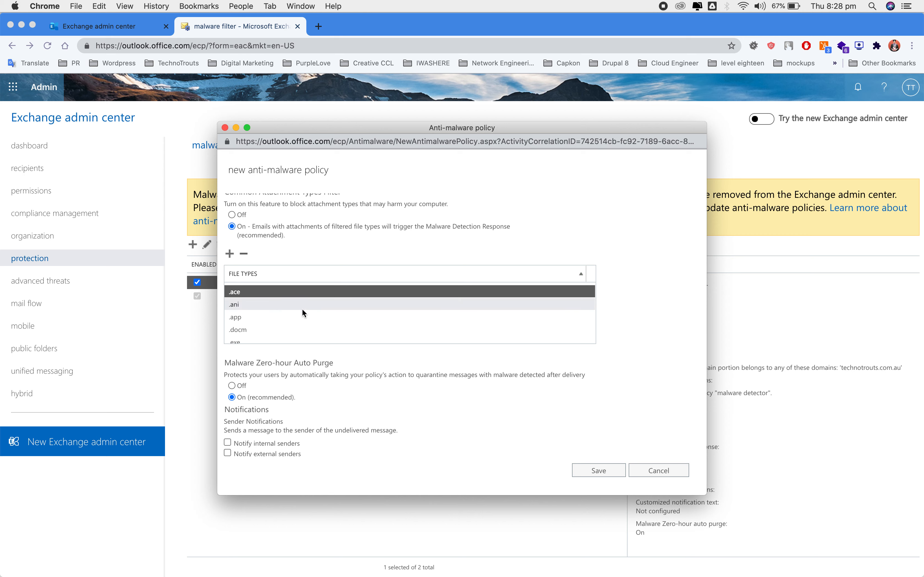
scroll(291, 315, down, 1)
scroll(292, 316, down, 1)
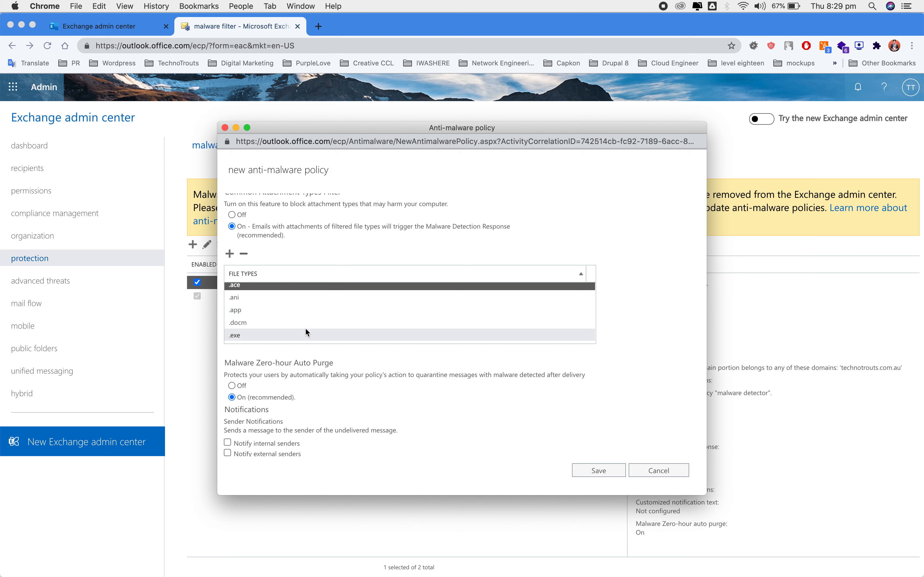
scroll(305, 328, down, 2)
scroll(302, 315, down, 3)
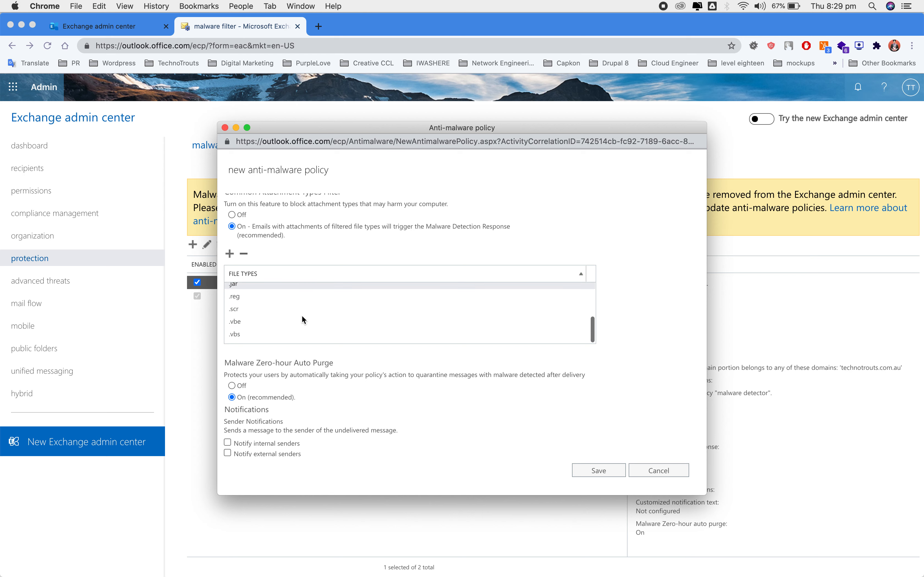
shift+click(274, 335)
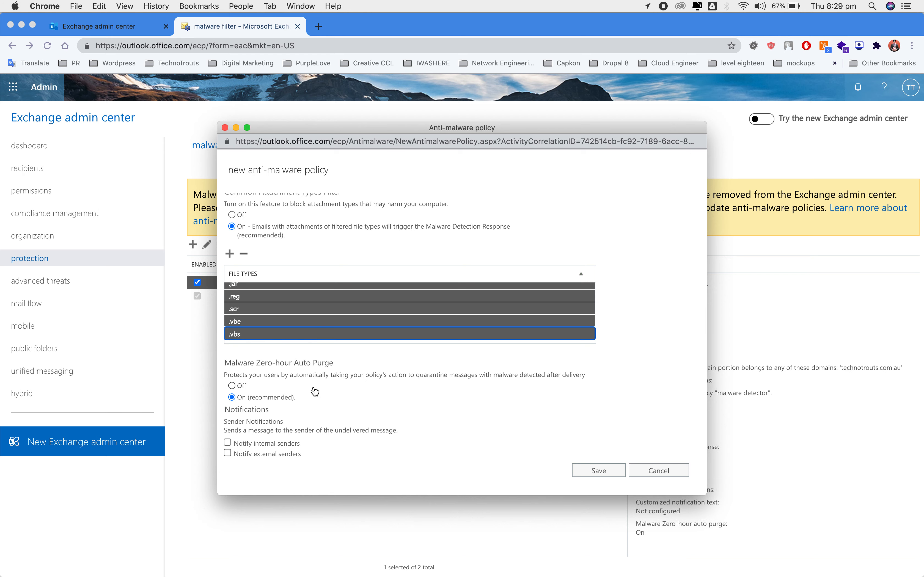
scroll(315, 392, down, 3)
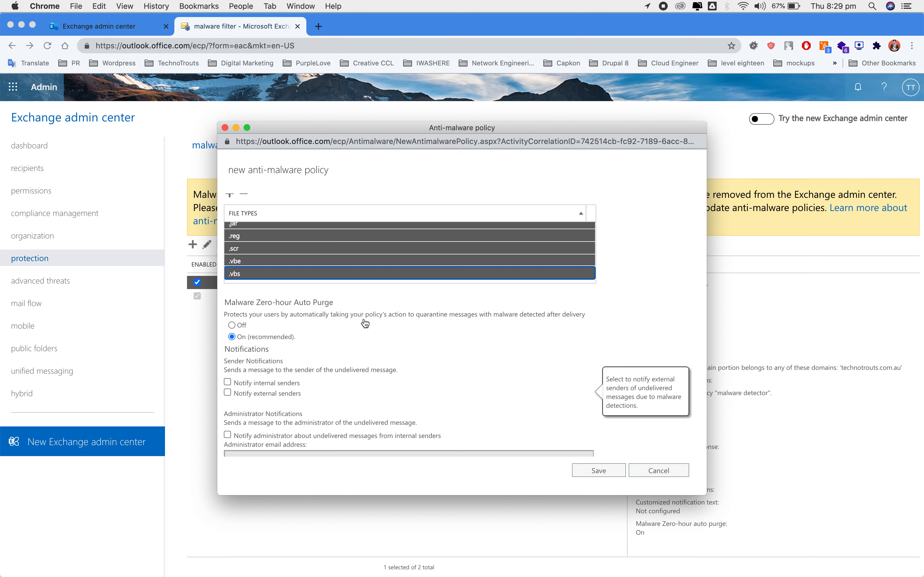
scroll(389, 342, down, 2)
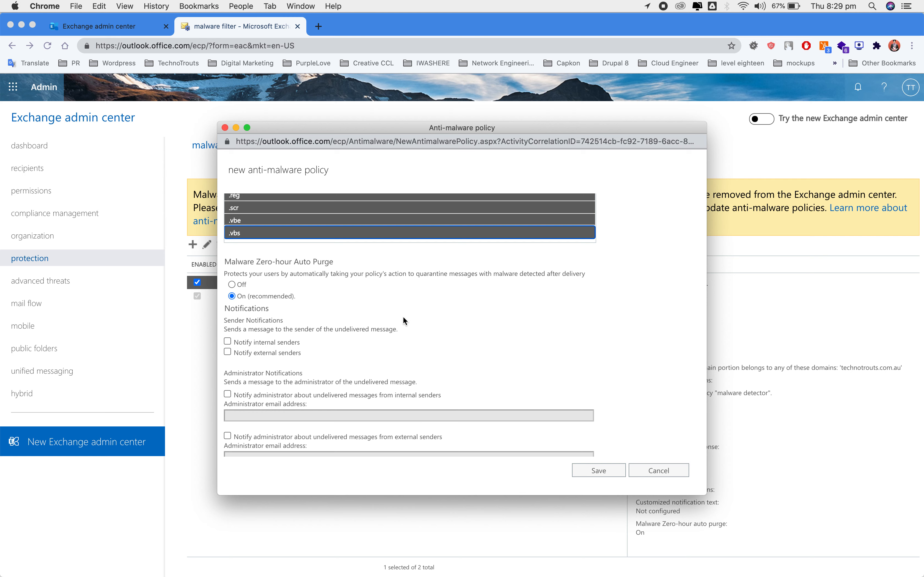
Step: Enable internal-sender, administrator and customized-text notifications in the anti-malware policy
drag(426, 128, 364, 175)
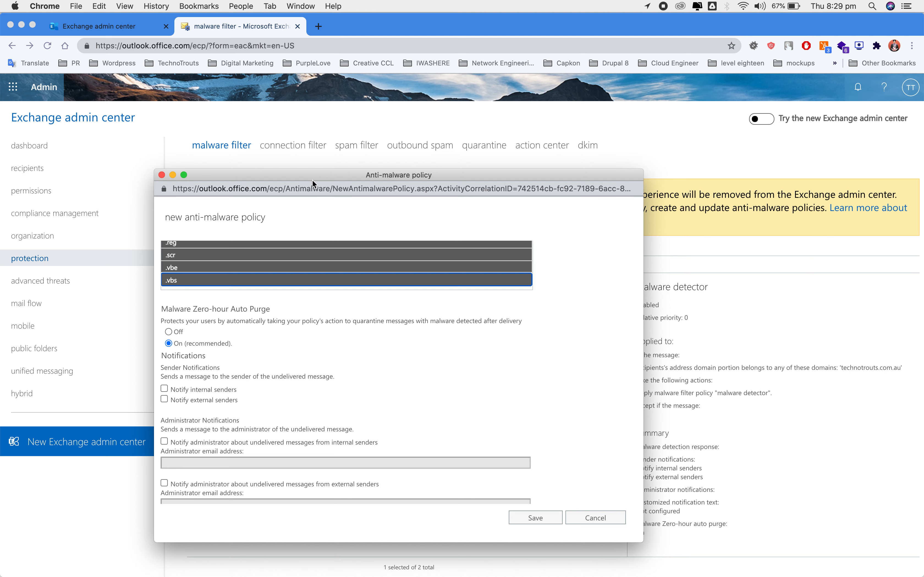
drag(312, 175, 410, 137)
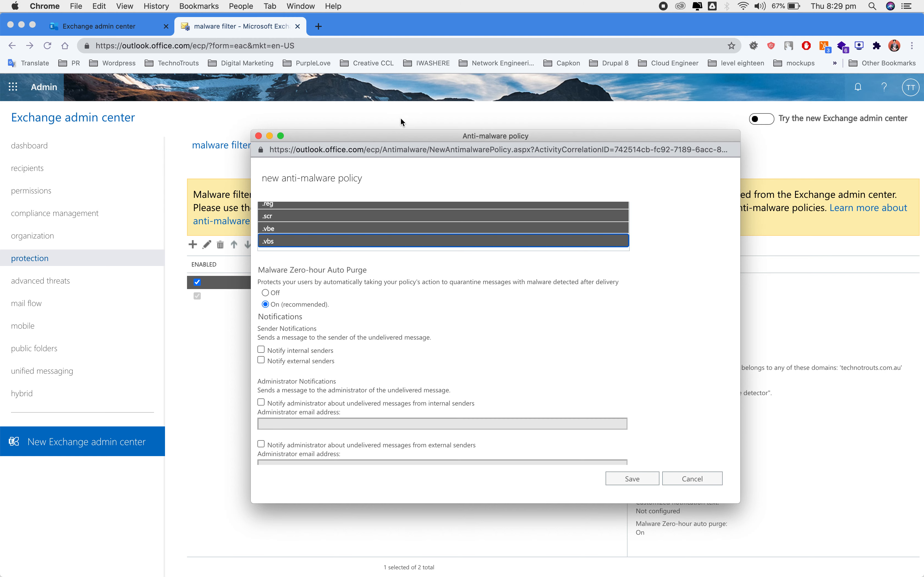
drag(382, 136, 369, 88)
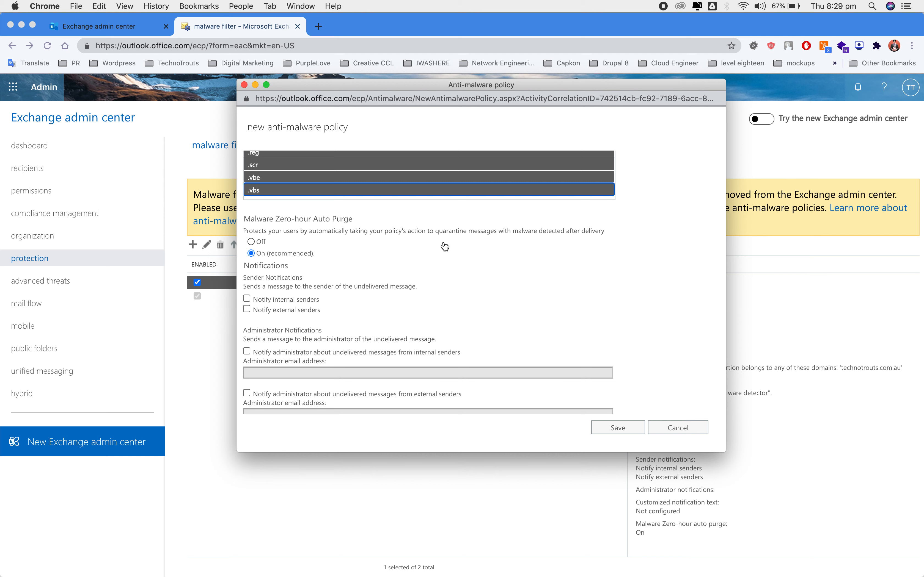
scroll(368, 332, down, 2)
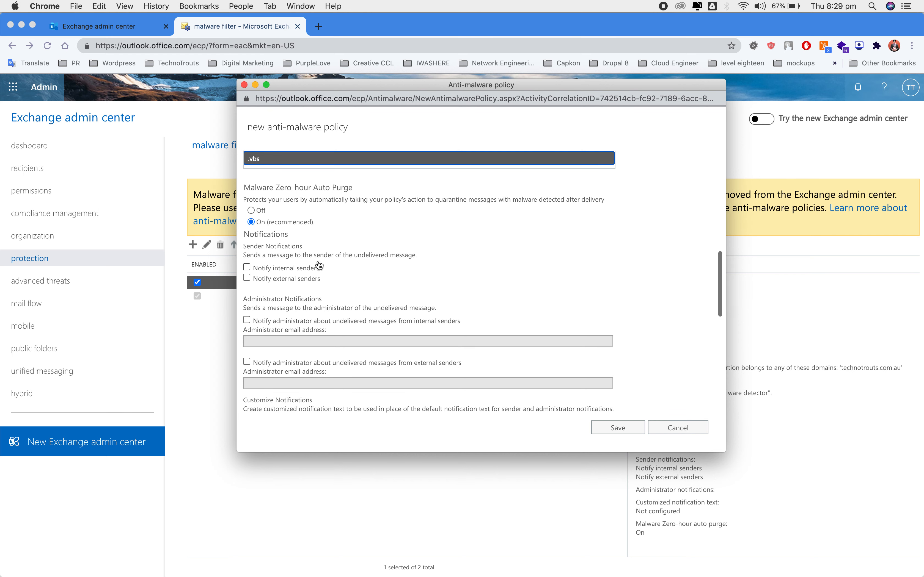
click(294, 271)
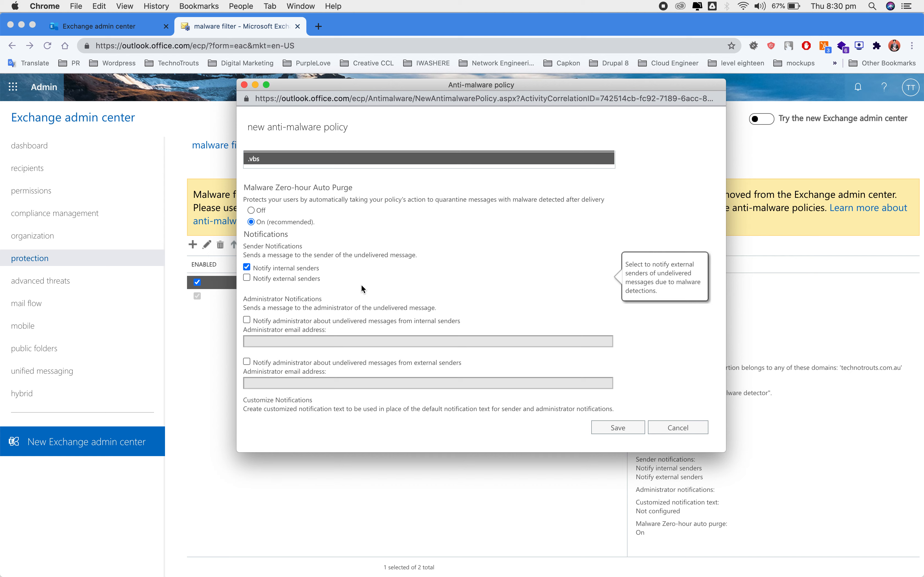
scroll(361, 285, down, 5)
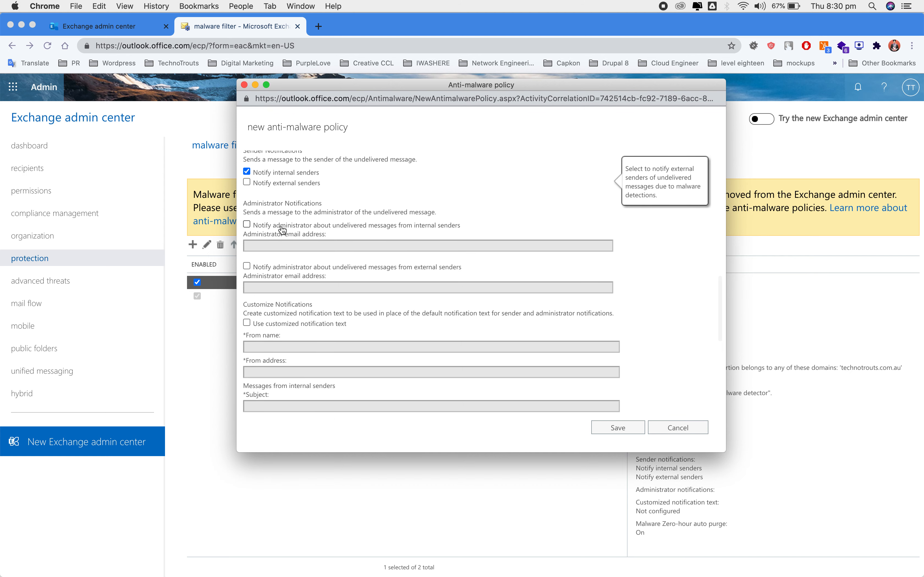
click(283, 229)
scroll(312, 343, down, 4)
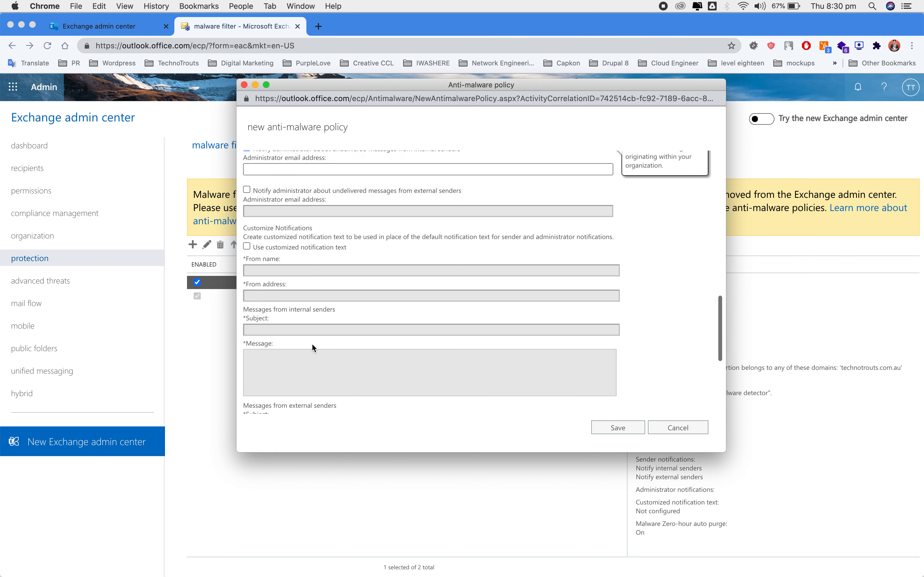
click(322, 248)
Step: Inspect the recipient condition options without choosing one, then cancel the policy draft
scroll(360, 252, down, 3)
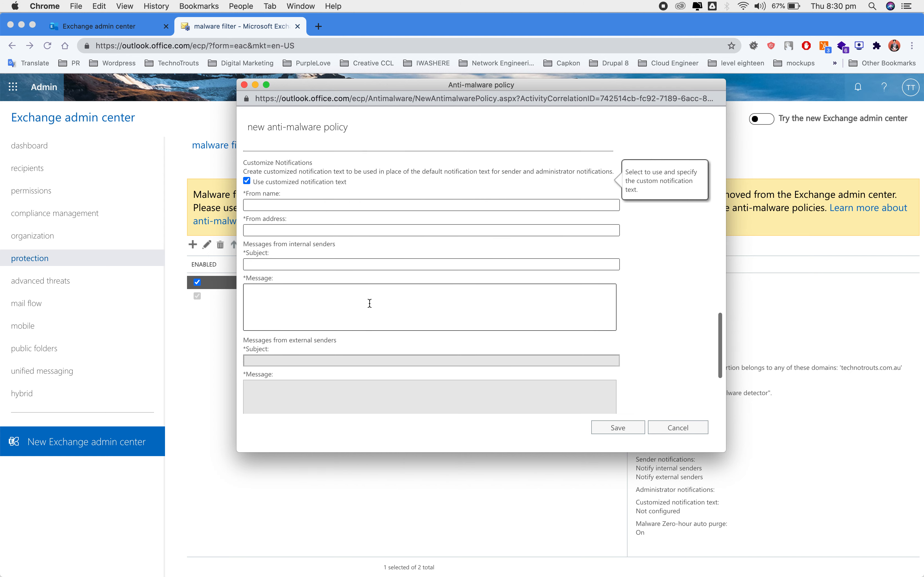
scroll(361, 254, down, 5)
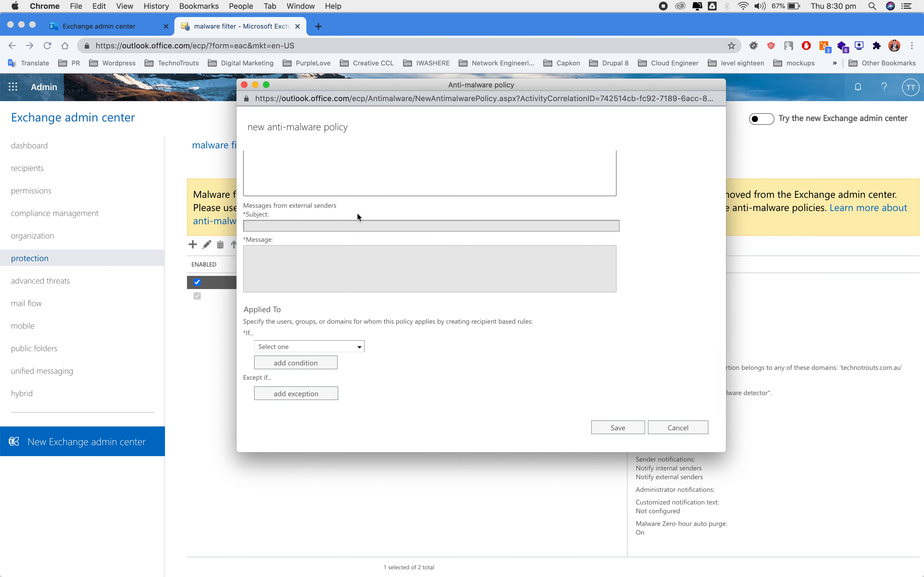
click(318, 347)
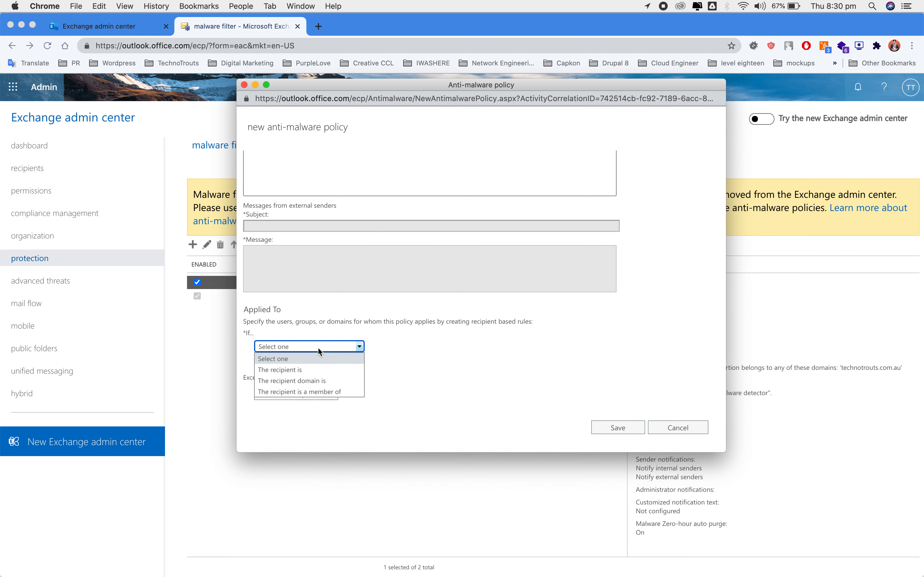
click(421, 347)
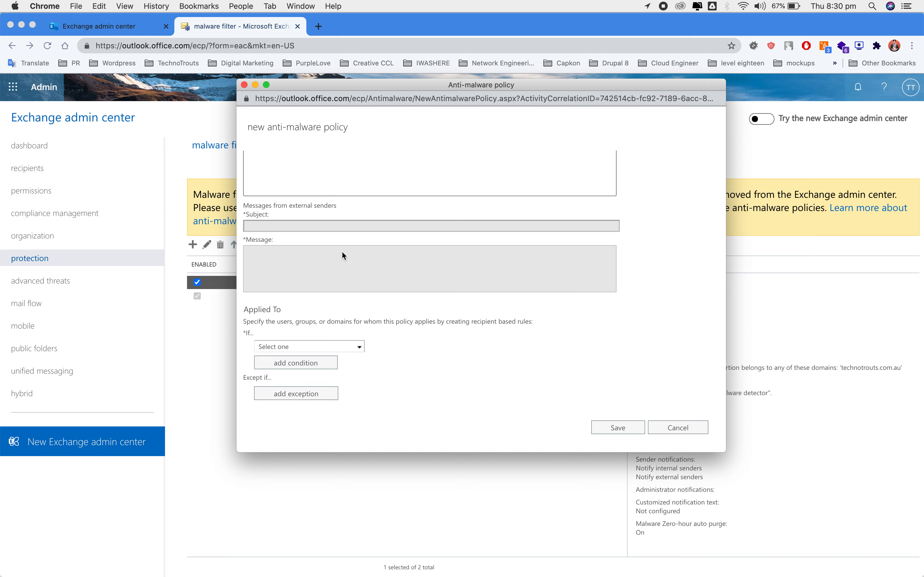
scroll(336, 244, up, 2)
scroll(314, 234, down, 2)
click(311, 348)
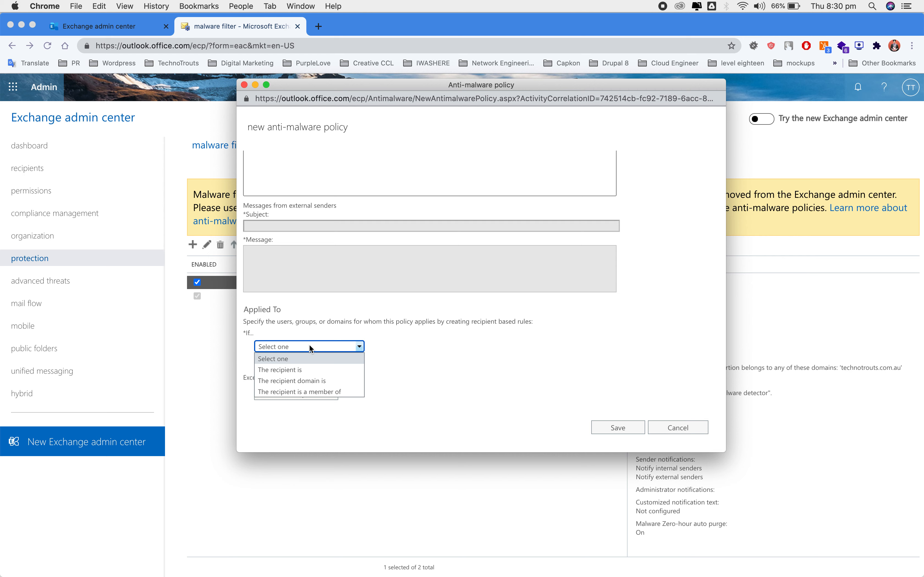
click(386, 308)
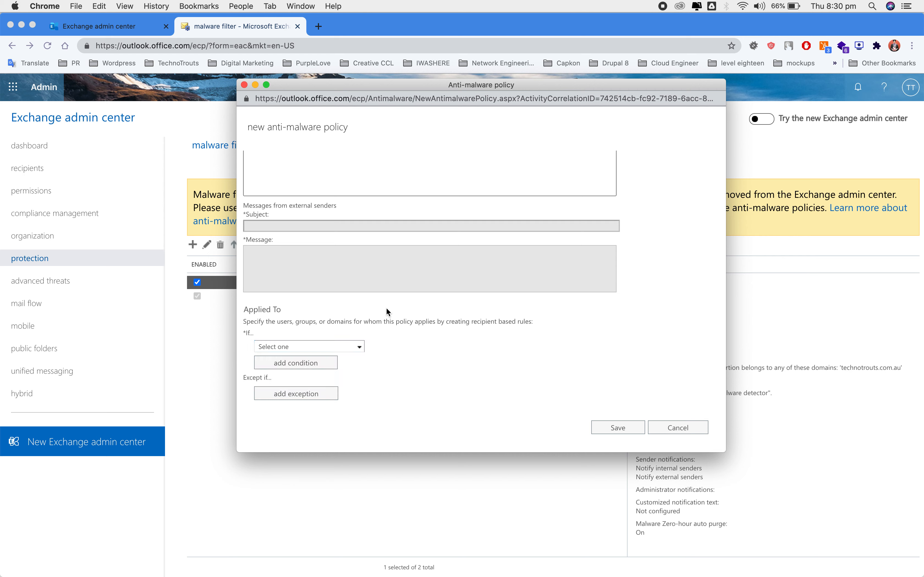
click(672, 429)
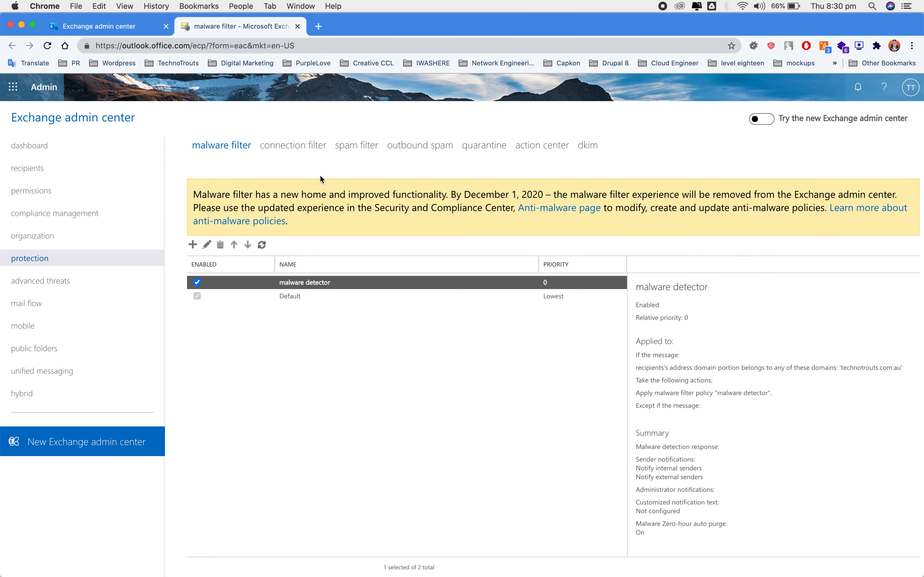
Step: Open the Default connection filter policy at its IP Allow and IP Block lists
click(310, 154)
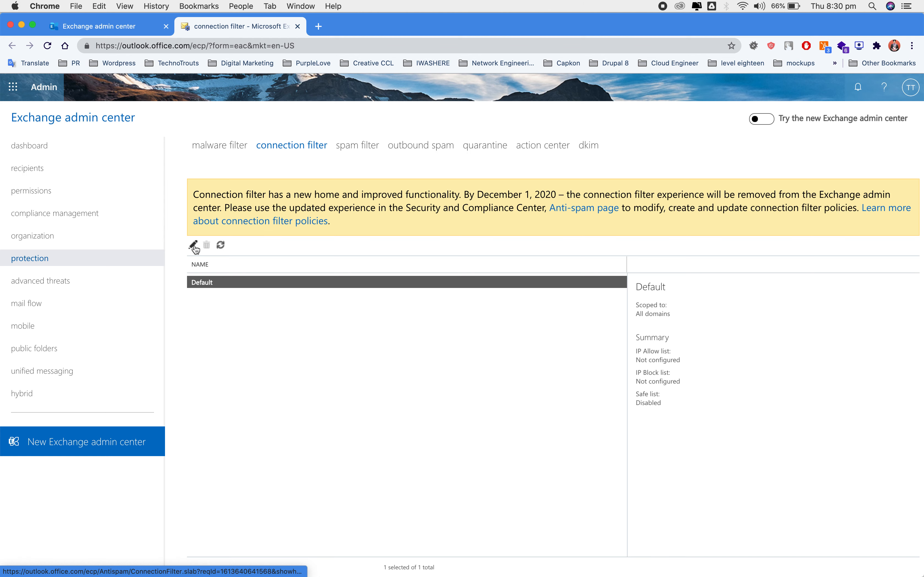
double_click(205, 281)
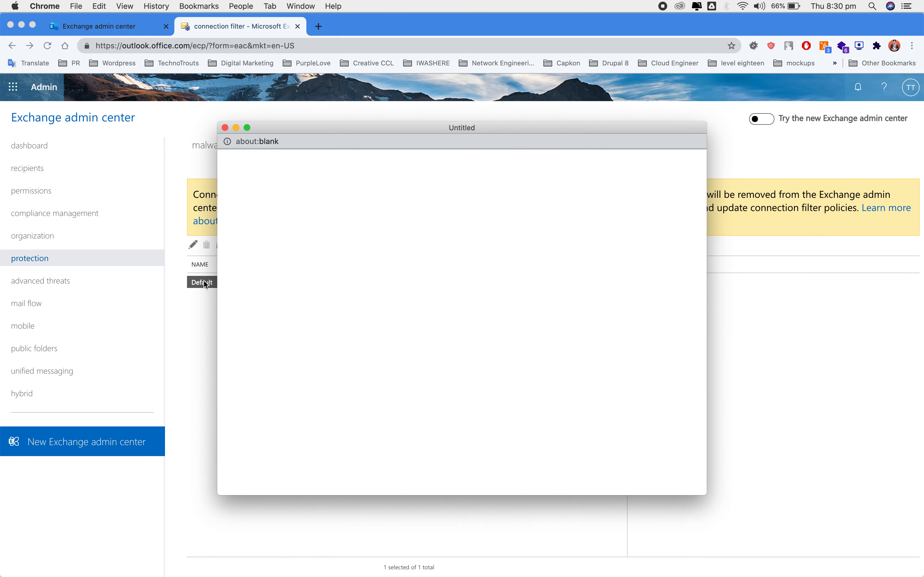
click(264, 208)
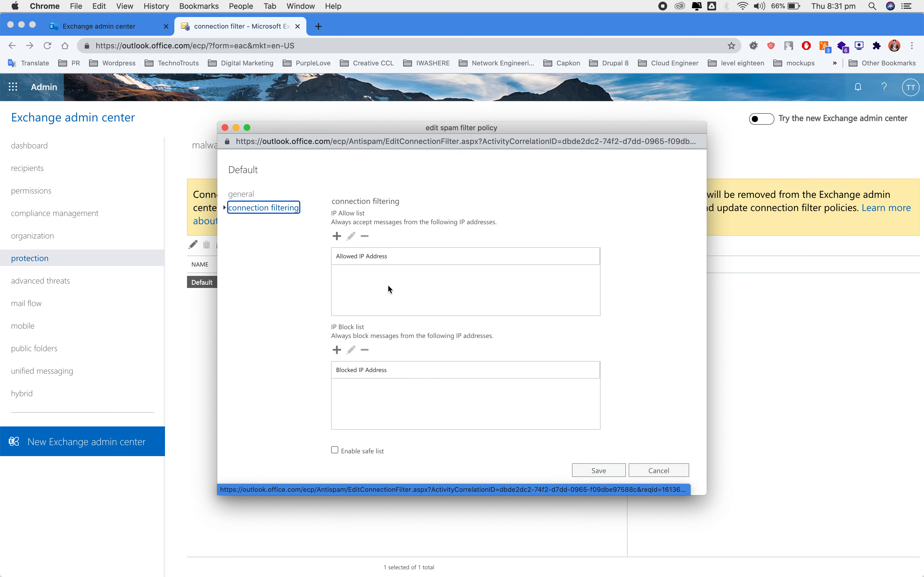
Step: Search 'what's my ip' in a new tab, select the public IP, and return
click(319, 27)
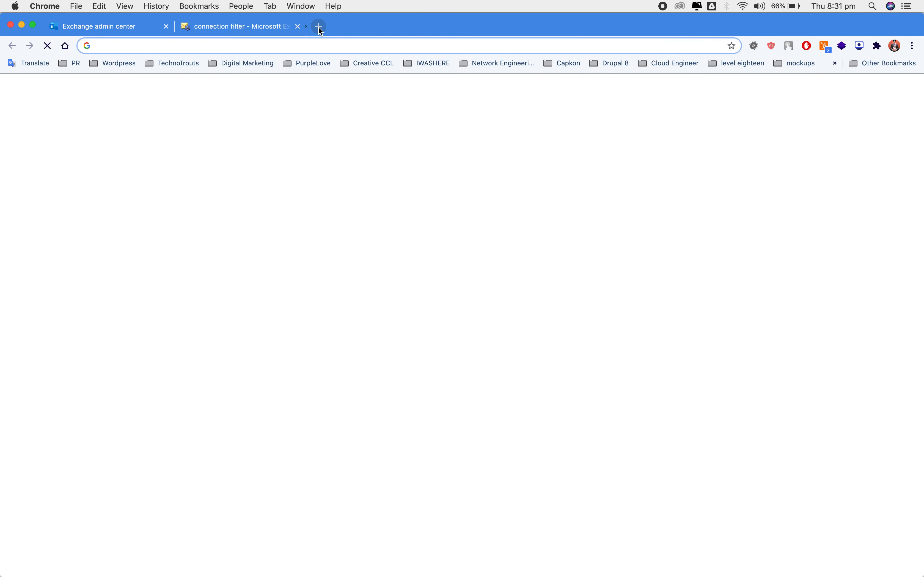
text(what)
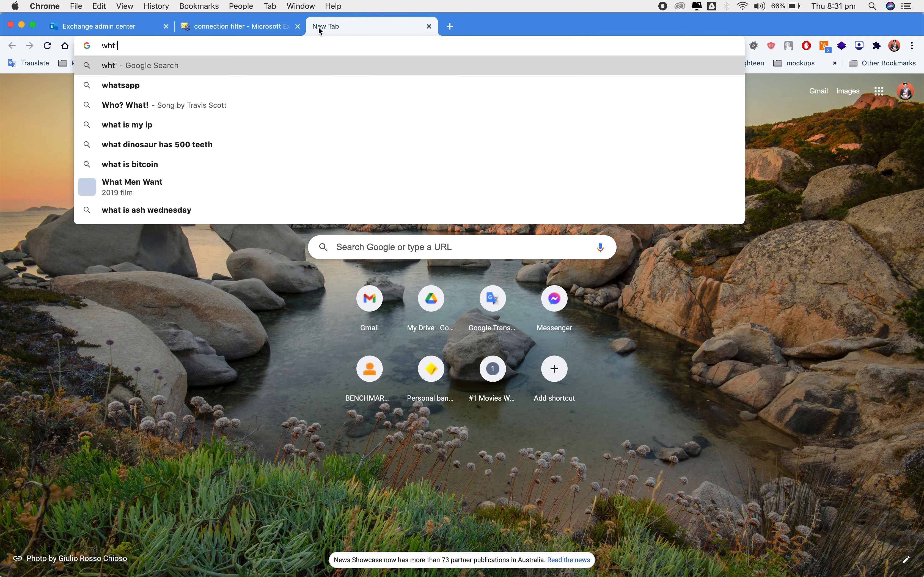
text(' my)
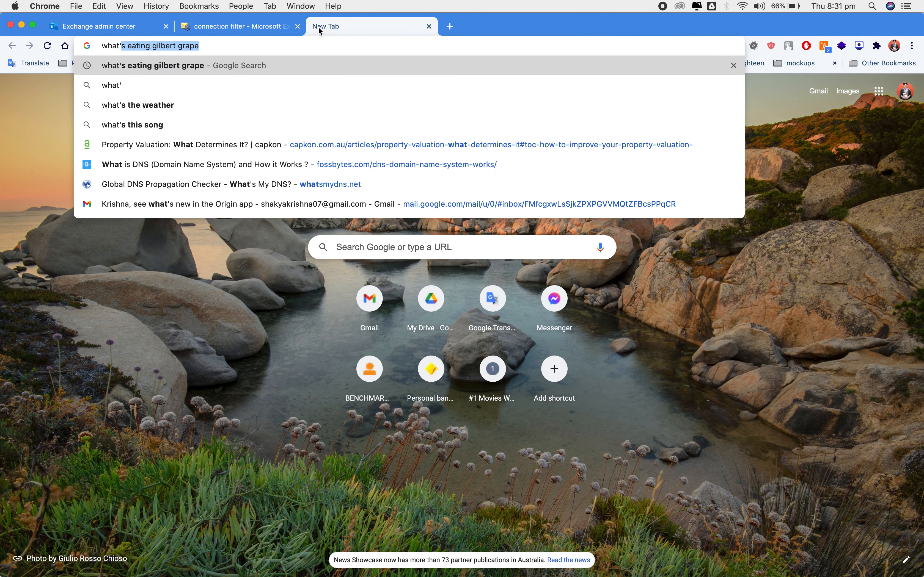
key(Return)
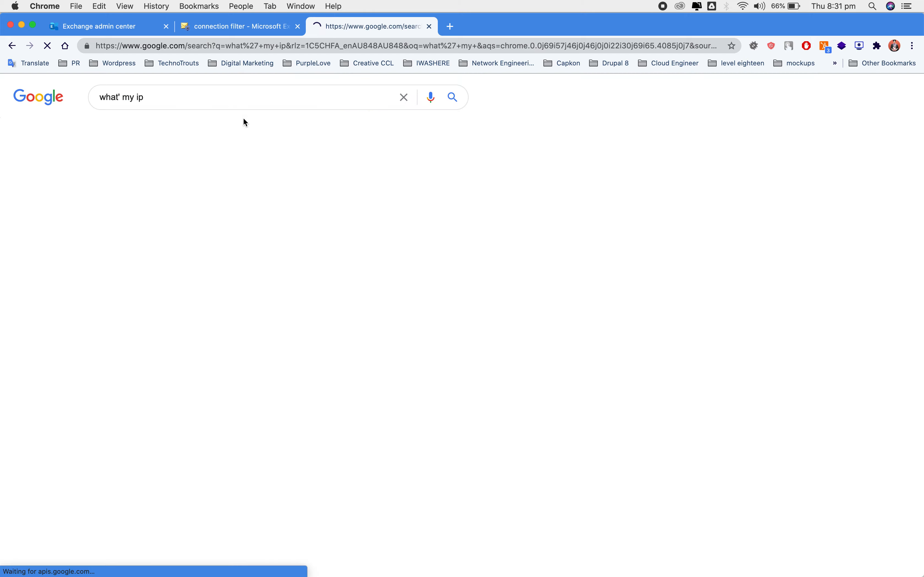
drag(212, 228, 103, 217)
click(260, 24)
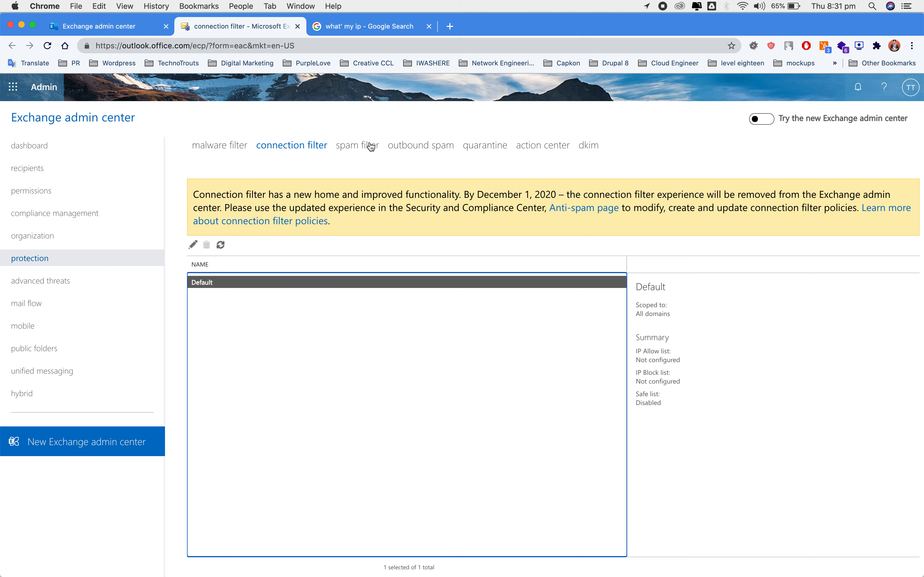
Step: Switch to the spam filter policies and begin a new spam filter policy
click(364, 152)
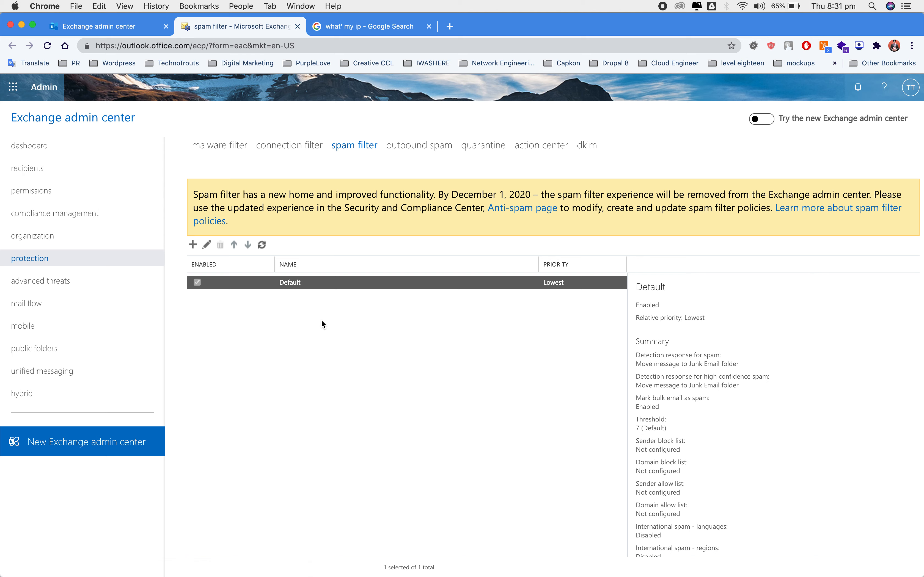
click(193, 245)
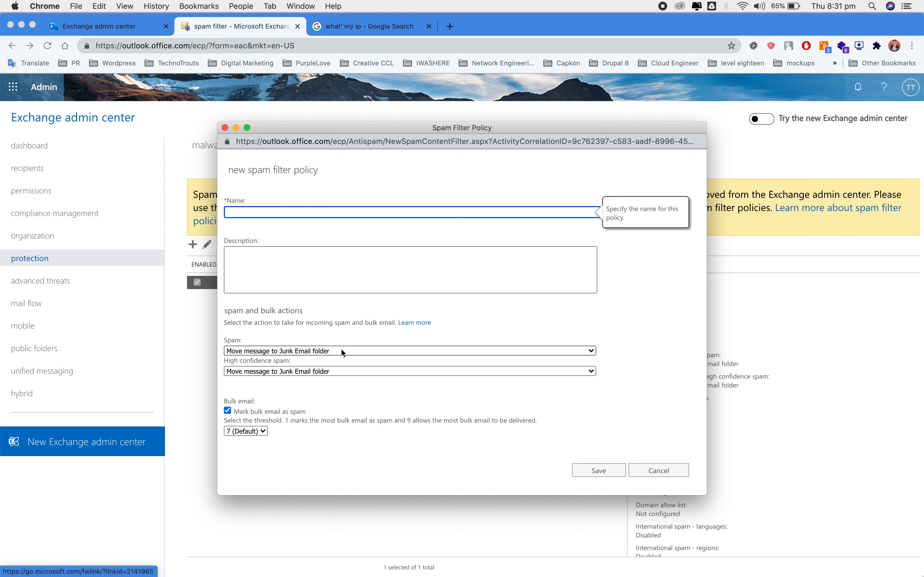
Step: Name the new spam filter policy 'new spam filter'
click(342, 352)
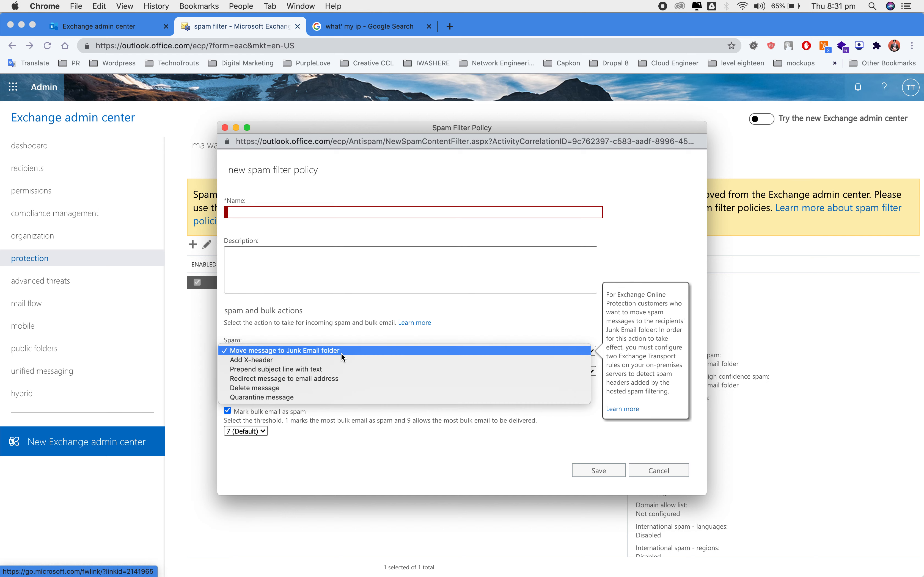
click(331, 223)
click(351, 211)
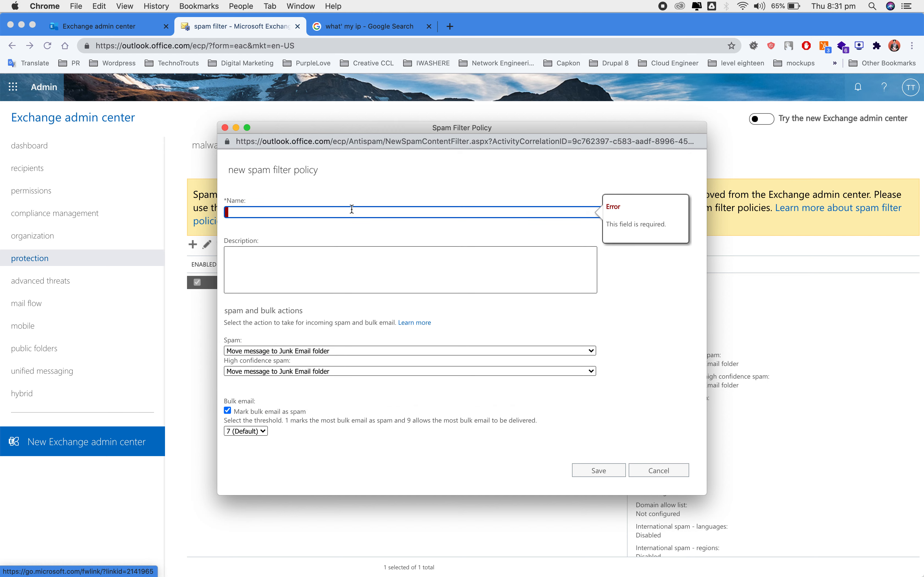
text(new spam filter)
click(383, 343)
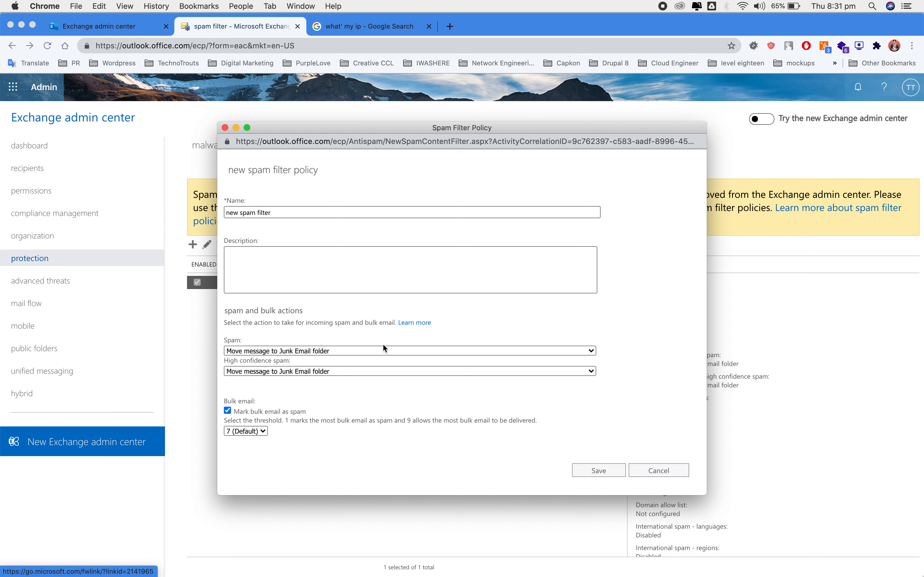
Step: Set the Spam action to Add X-header with text 'this is a spam please don't open it'
click(420, 349)
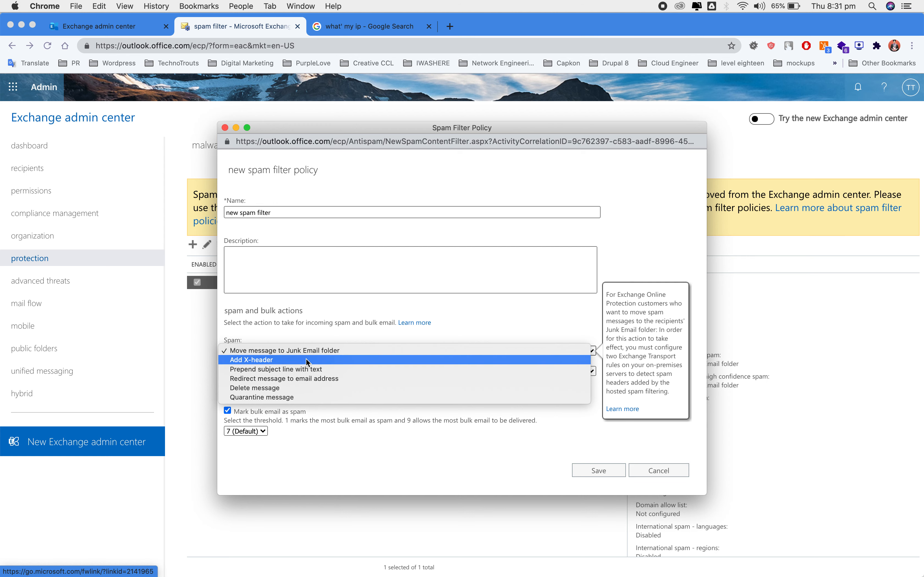
click(333, 325)
scroll(373, 327, down, 5)
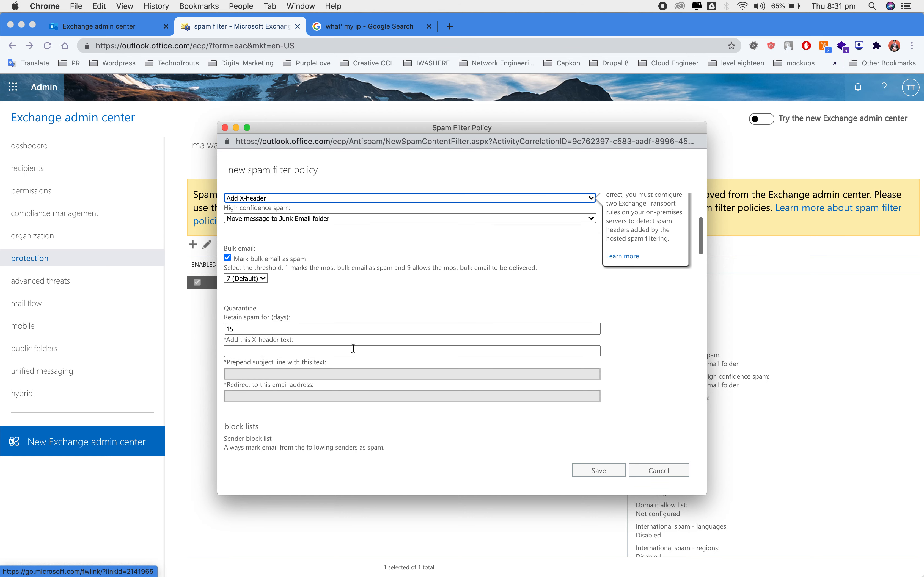
click(313, 351)
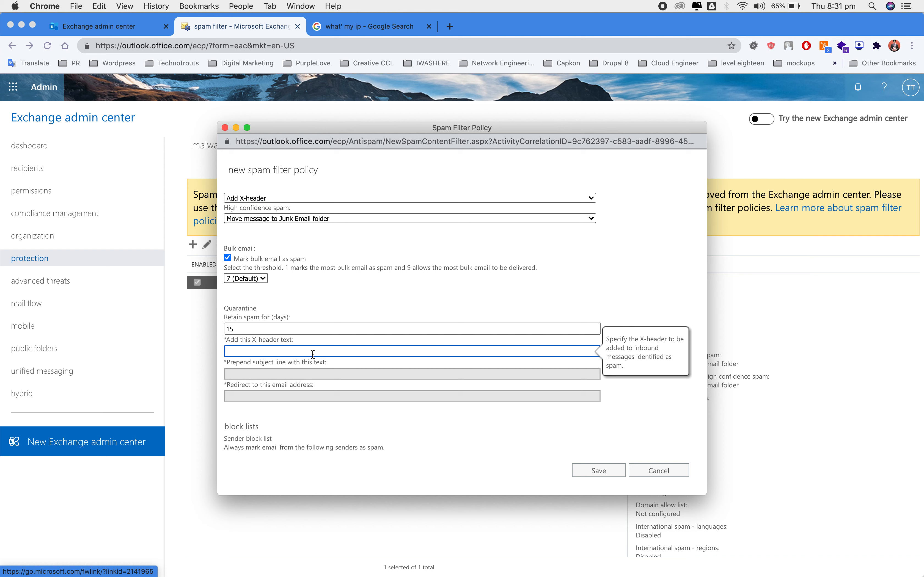
text(this is a spam please don't open it)
scroll(357, 355, down, 3)
scroll(357, 355, up, 2)
click(295, 345)
mouse_move(289, 357)
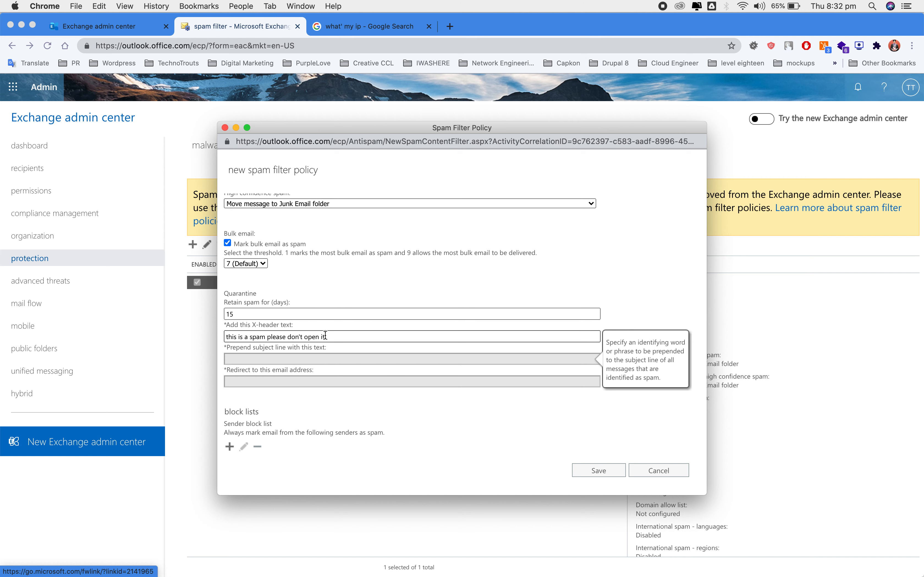
scroll(325, 334, up, 2)
Step: Set the High confidence spam action to Prepend subject line
click(343, 252)
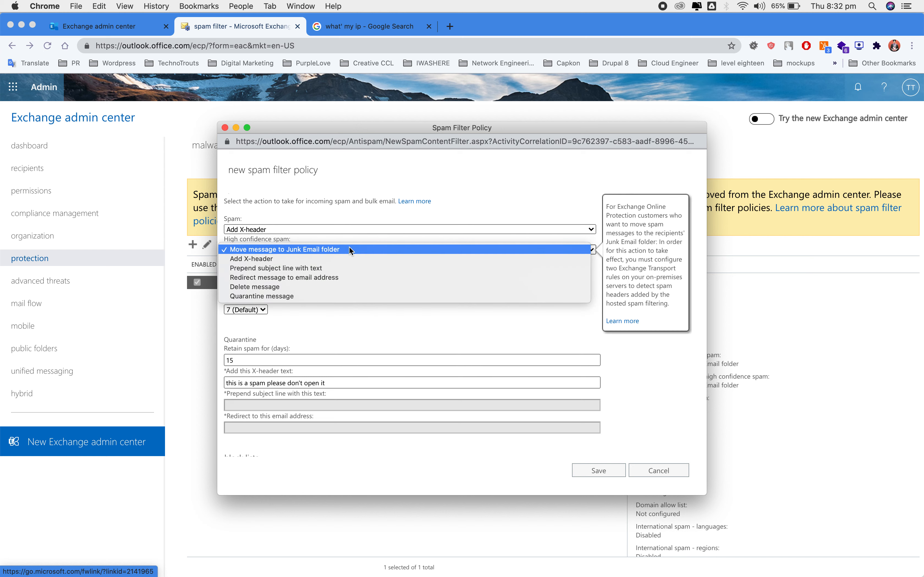
click(335, 268)
scroll(327, 358, down, 1)
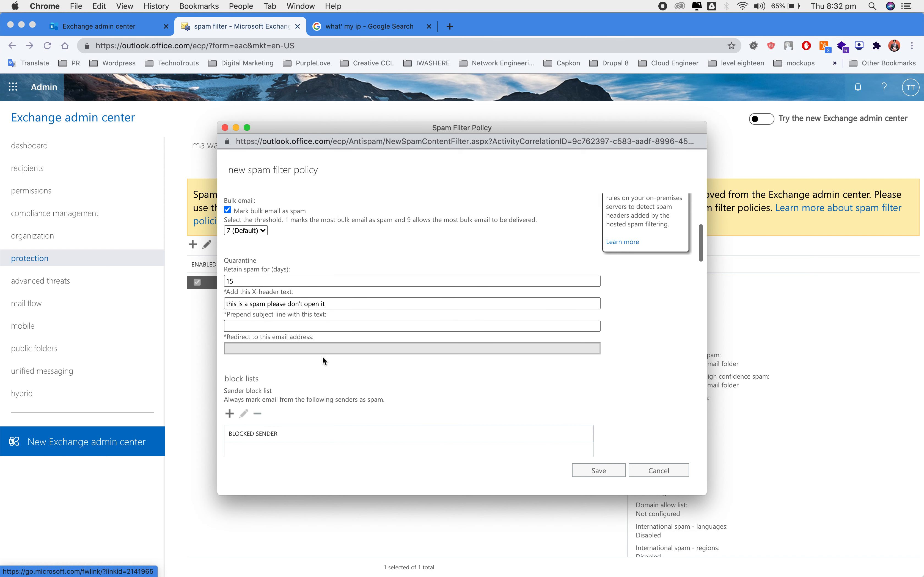
scroll(370, 259, up, 1)
click(355, 246)
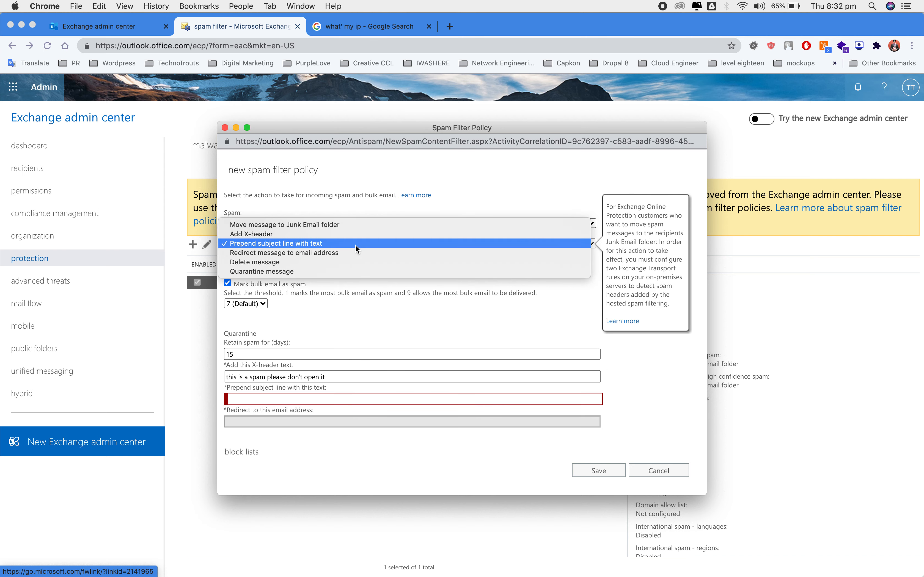
click(357, 243)
Step: Review the remaining policy options, then cancel the draft policy without saving
scroll(302, 418, down, 4)
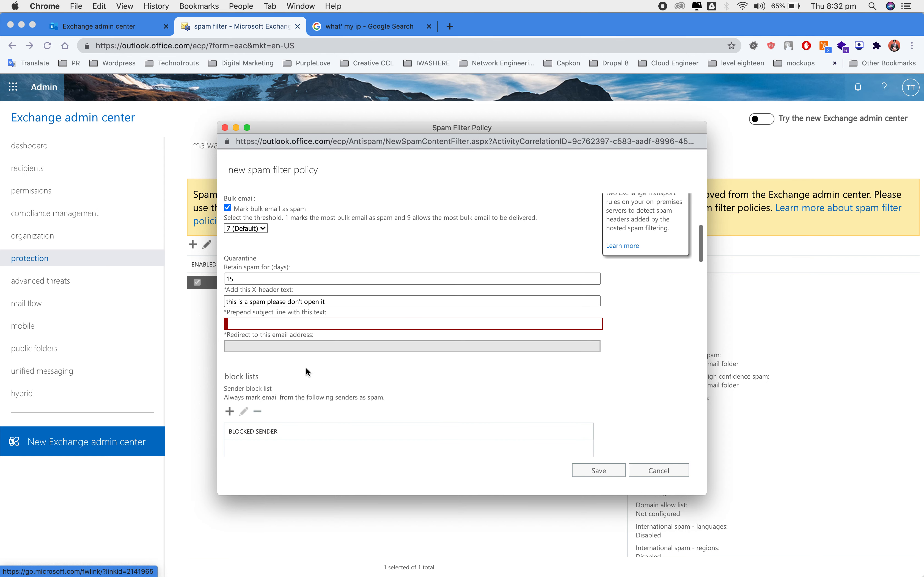
mouse_move(316, 346)
scroll(315, 346, down, 5)
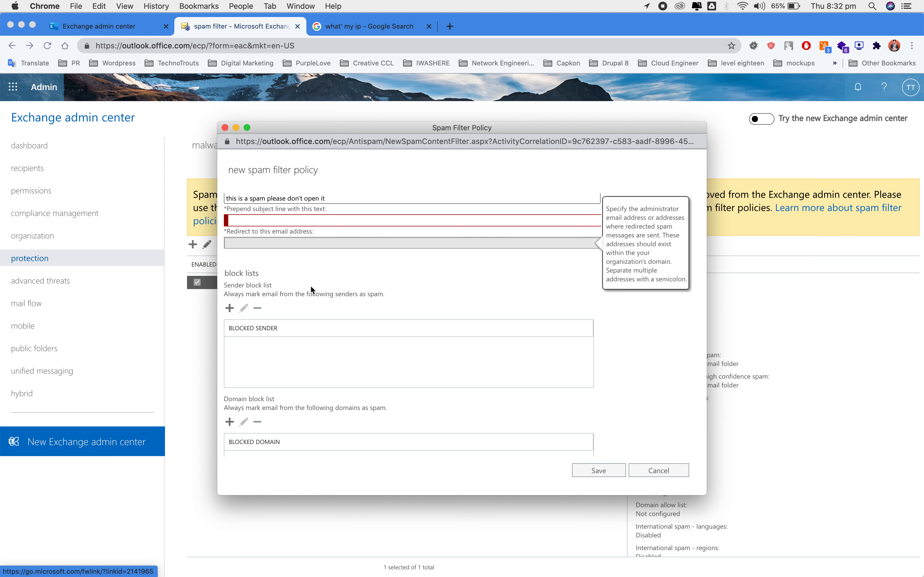
scroll(339, 305, down, 7)
scroll(338, 306, down, 1)
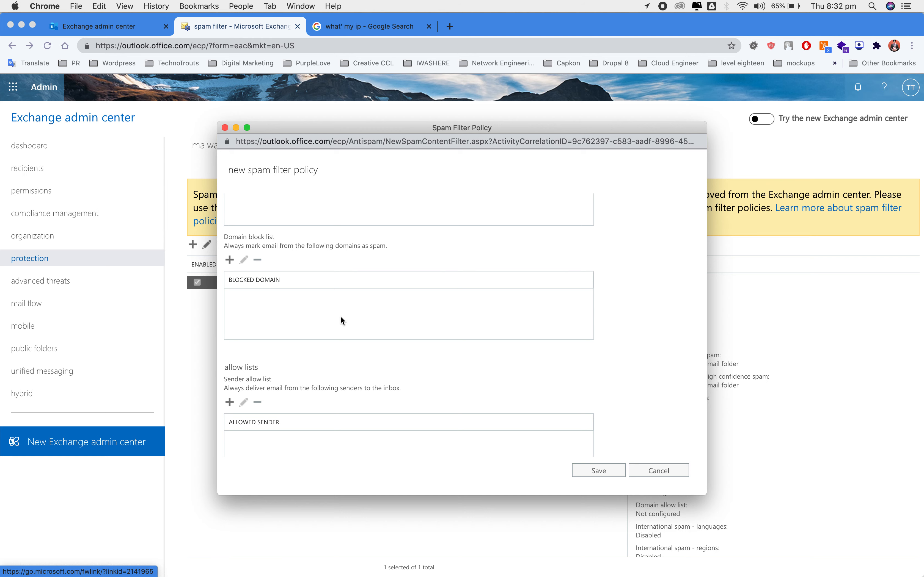
scroll(341, 321, down, 5)
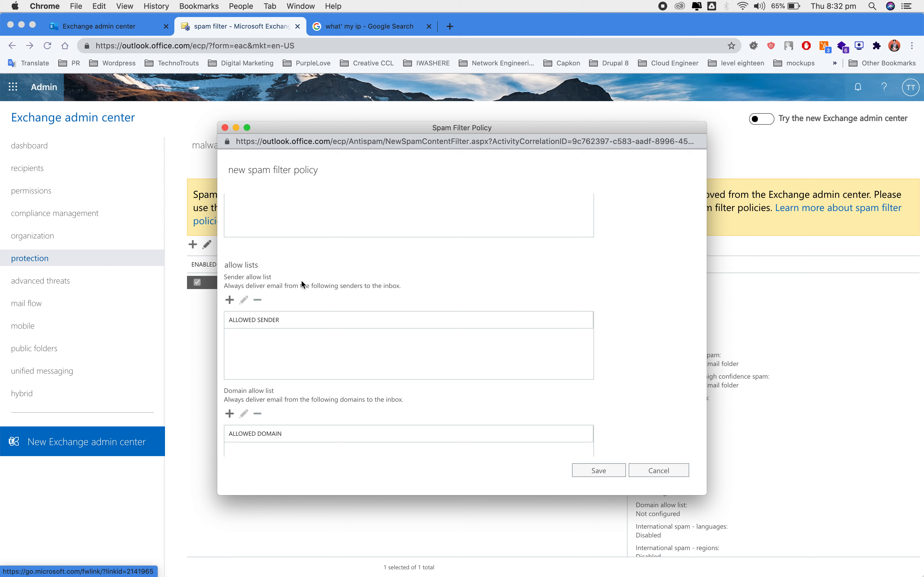
scroll(341, 327, down, 1)
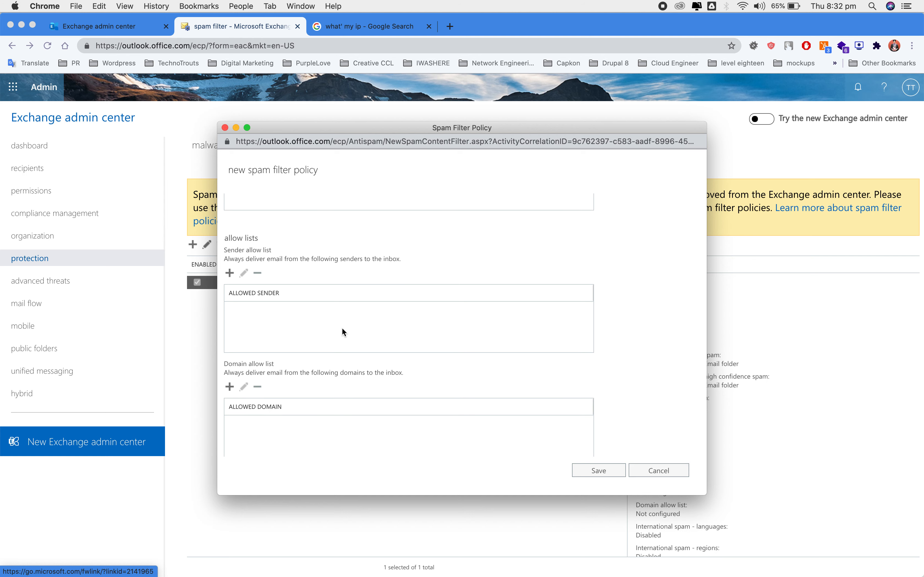
scroll(342, 328, down, 10)
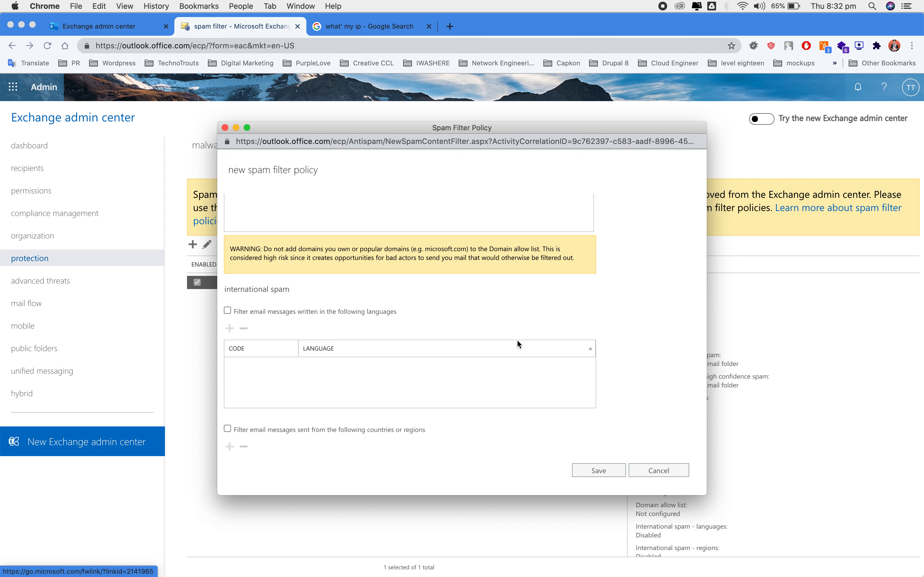
scroll(518, 344, down, 8)
scroll(519, 345, up, 8)
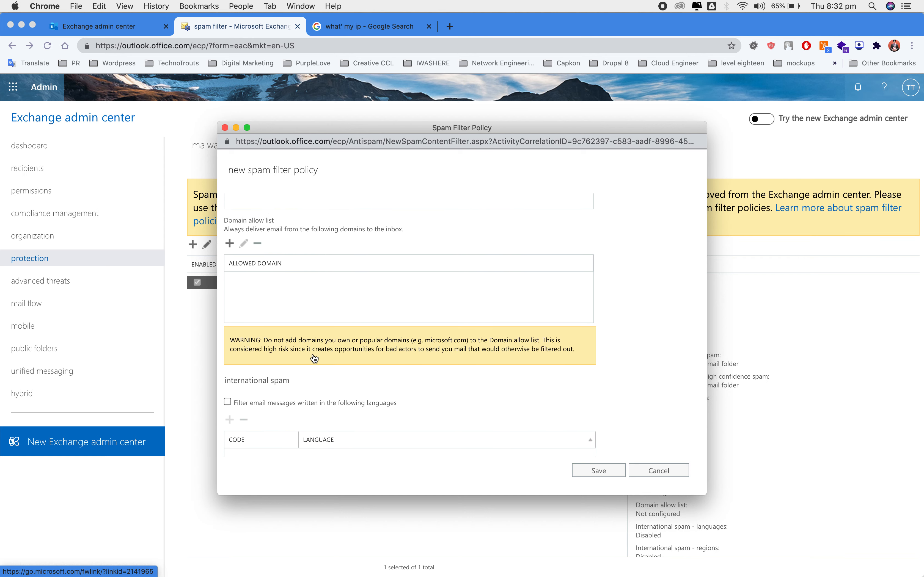
scroll(338, 413, down, 8)
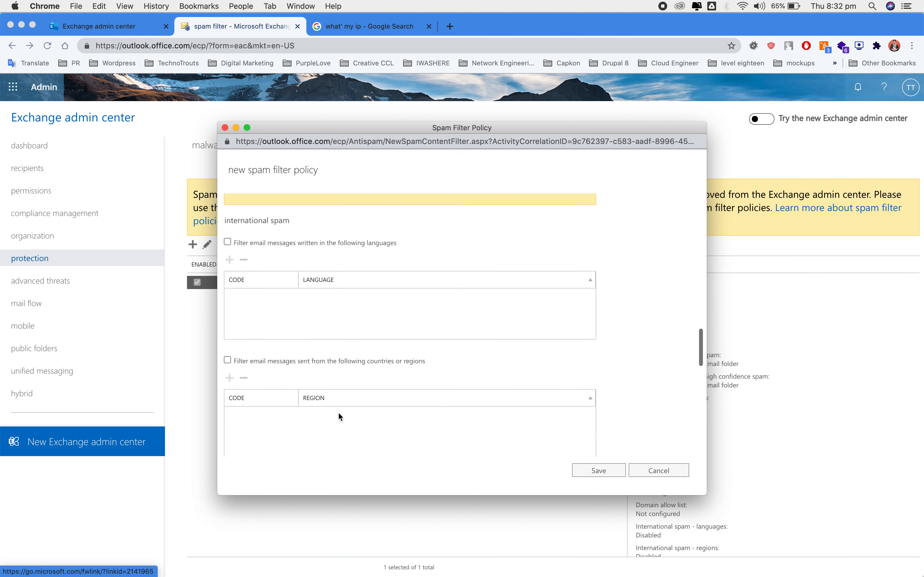
scroll(339, 414, down, 5)
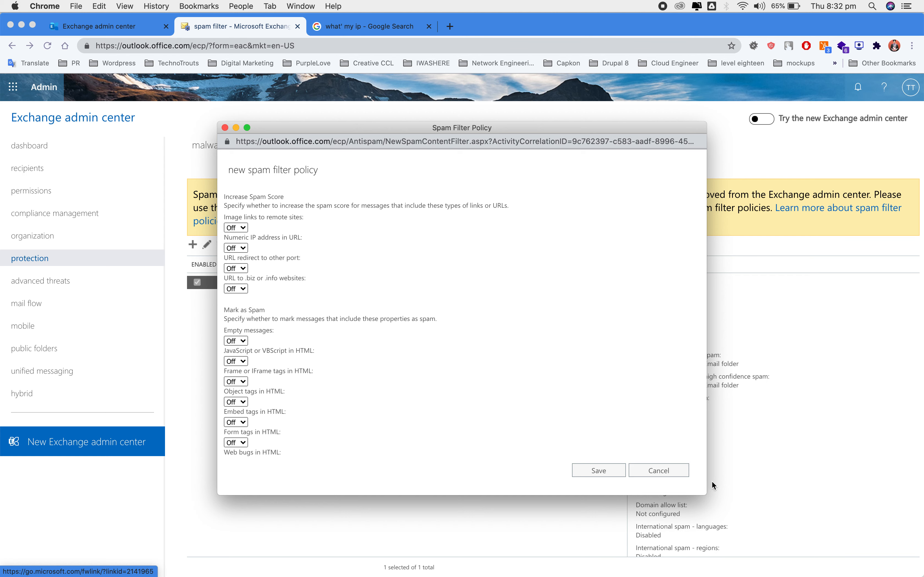
click(674, 473)
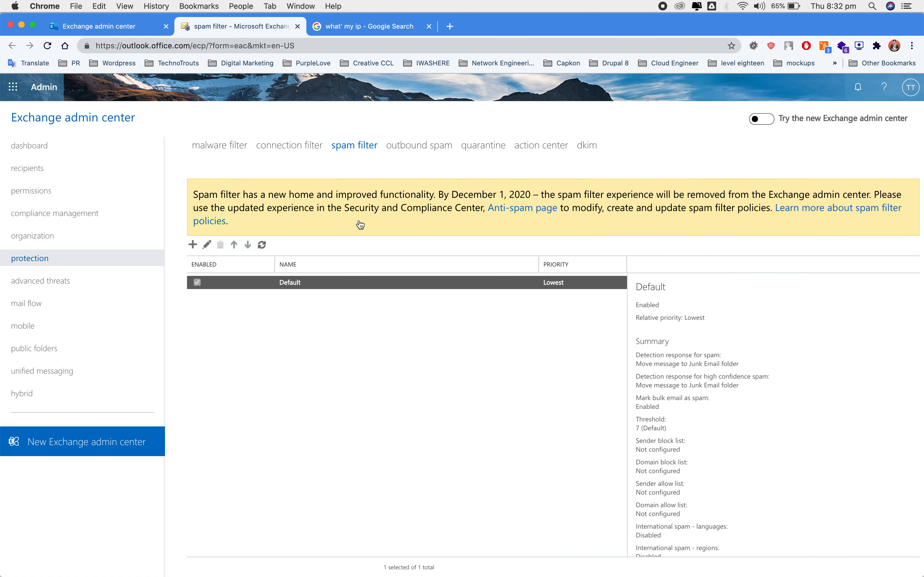
Step: Switch to the outbound spam page under protection
click(406, 147)
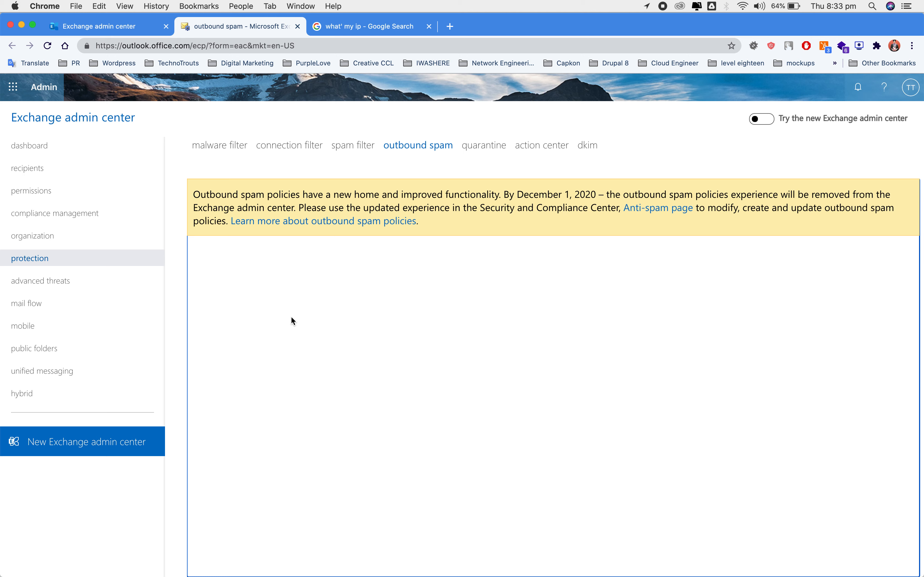
Step: Review the empty quarantine page, then move on to the action center page
click(485, 146)
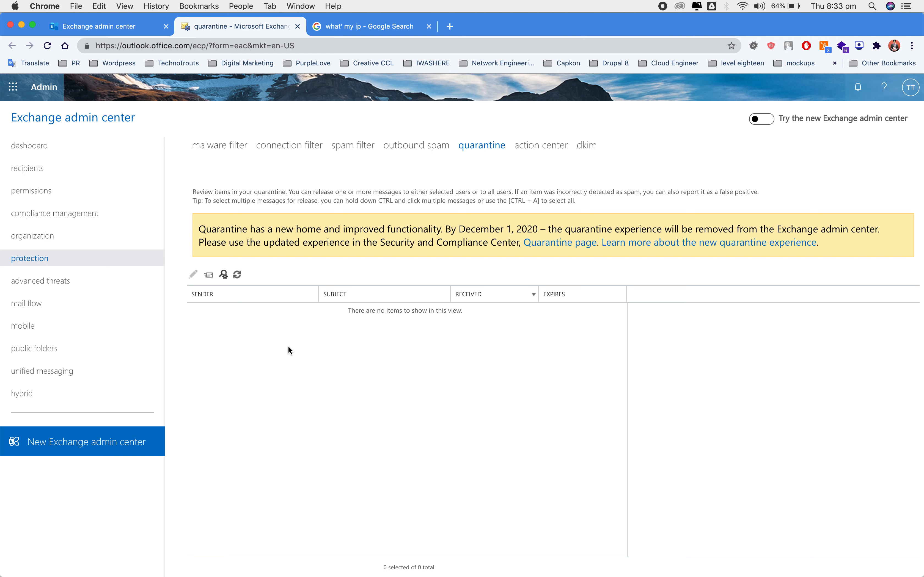
click(328, 259)
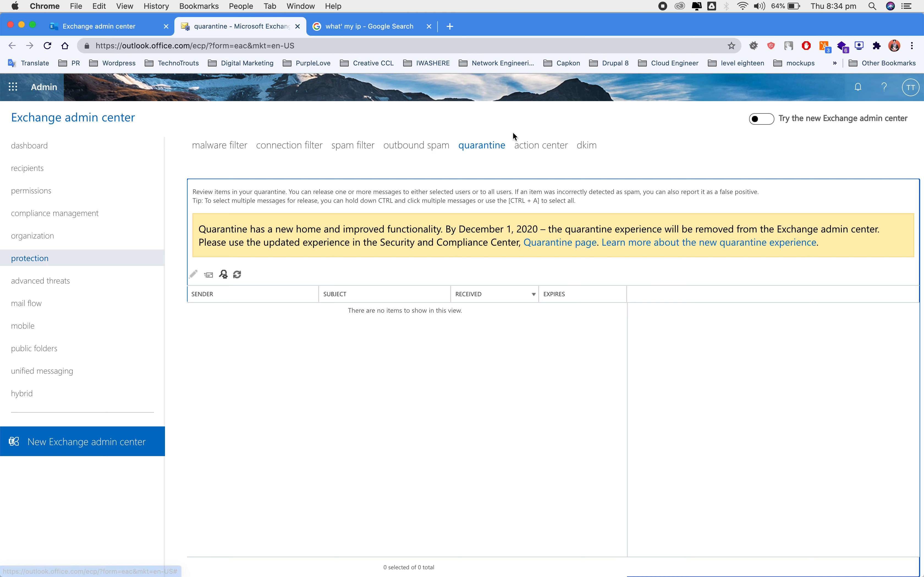
click(525, 150)
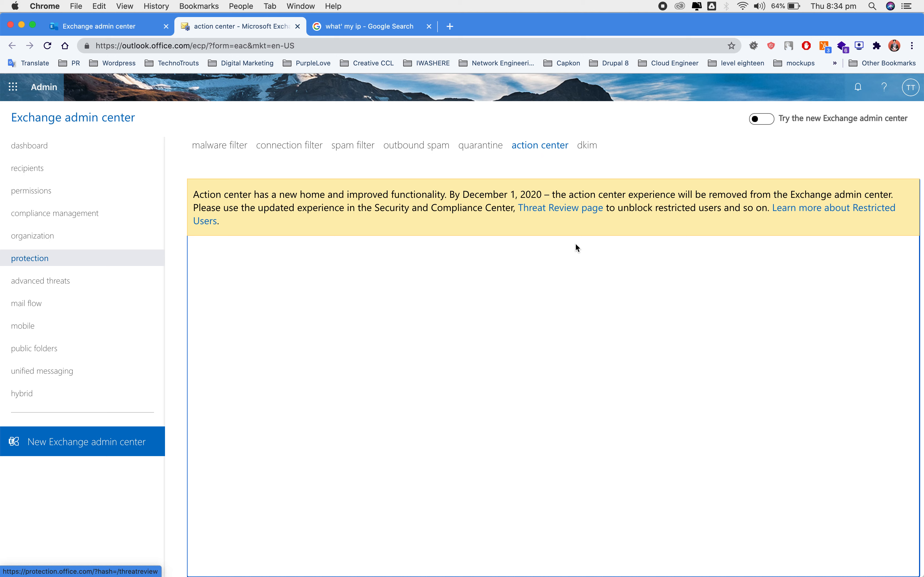
Step: Show the DKIM page for technotrouts.com.au and technotrouts.onmicrosoft.com with no domain selected
click(586, 147)
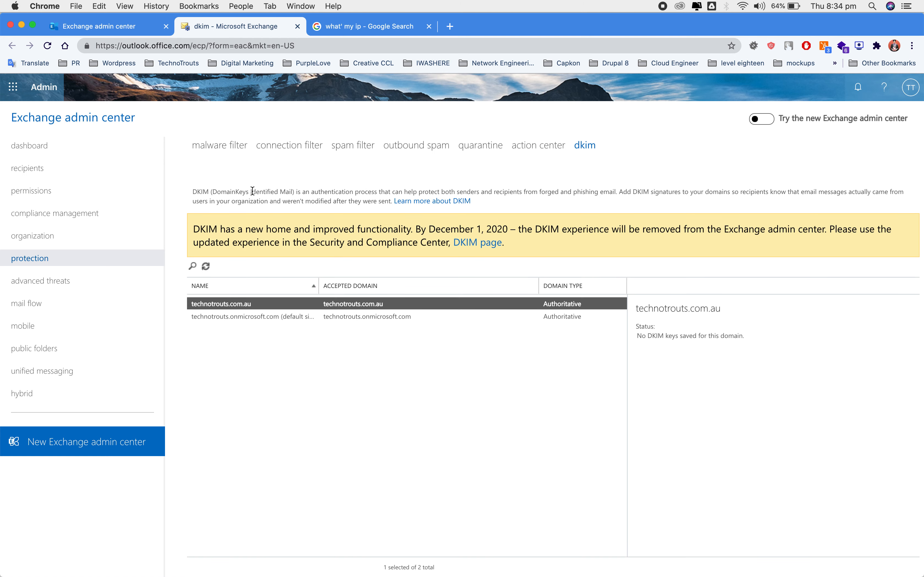
click(286, 187)
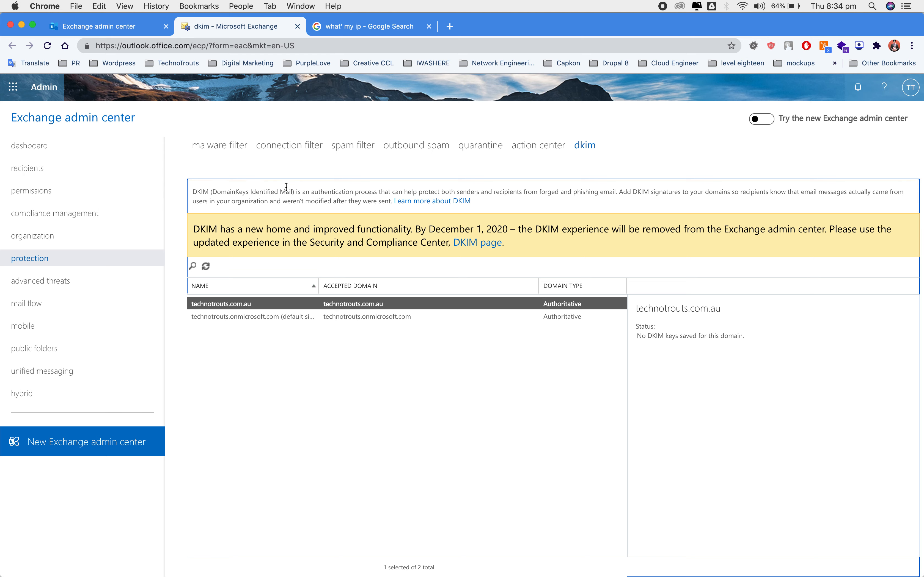
click(337, 176)
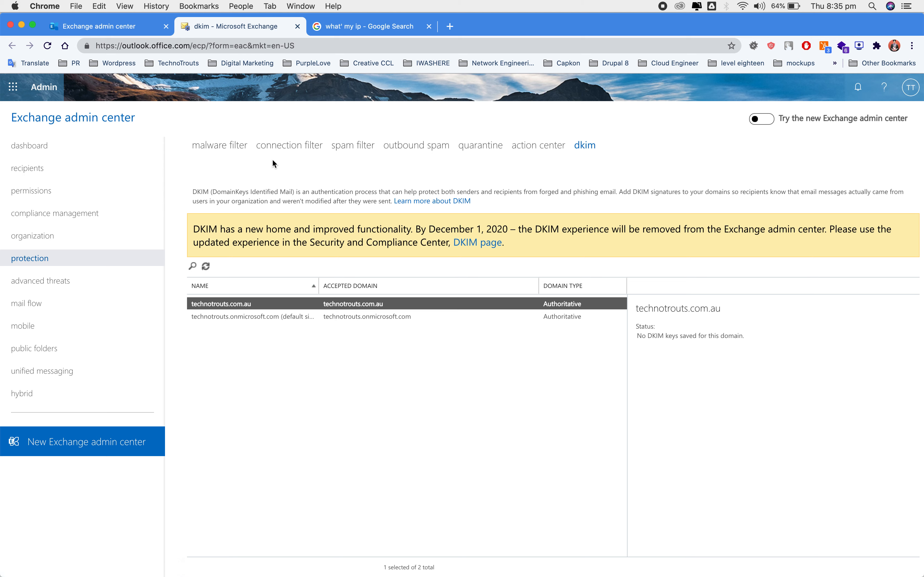
click(308, 372)
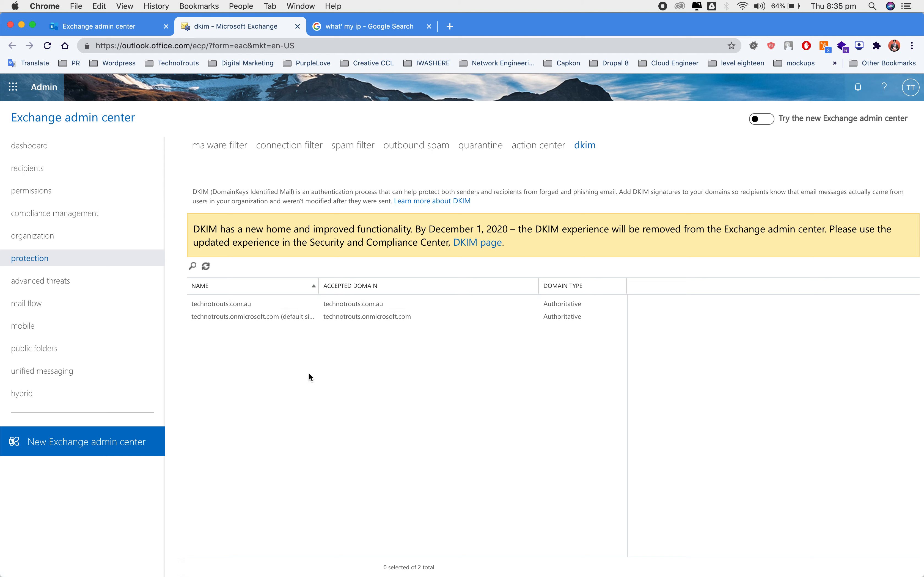